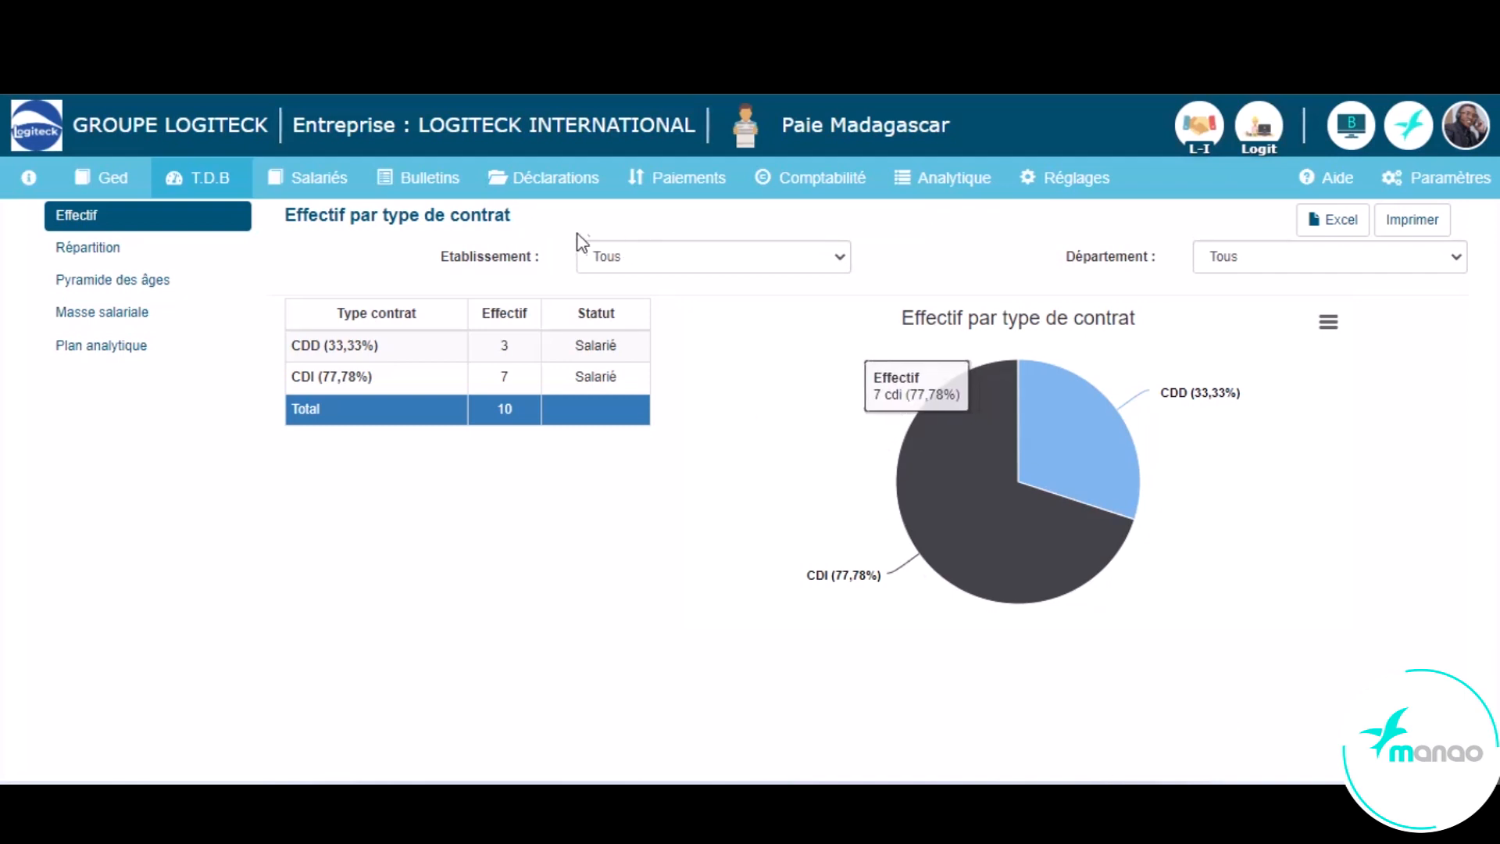
- Start a new loan for the active employee whose contract began on 2023-03-23
left_click(670, 190)
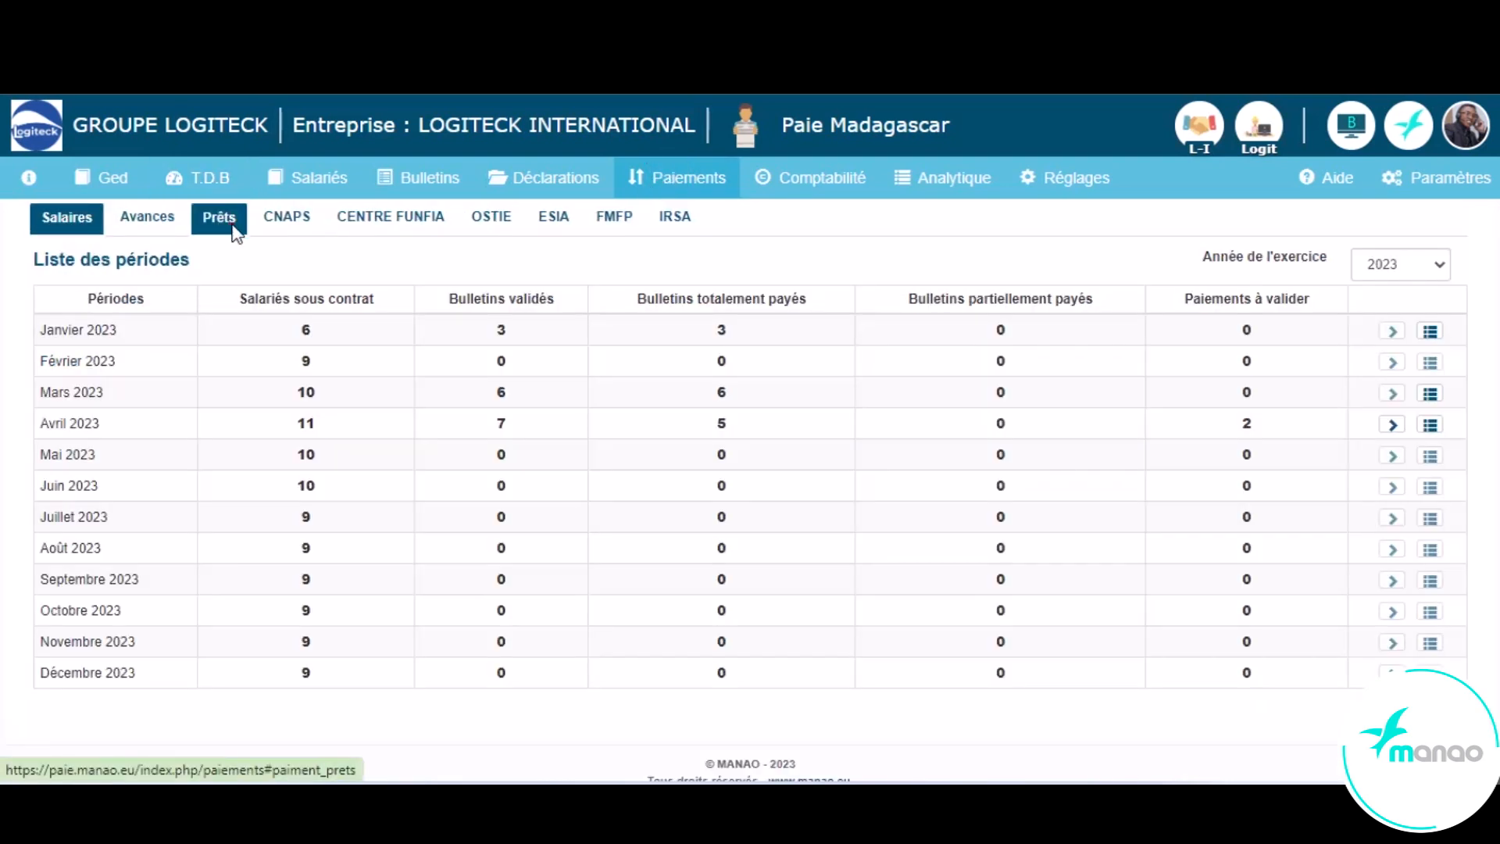
left_click(233, 227)
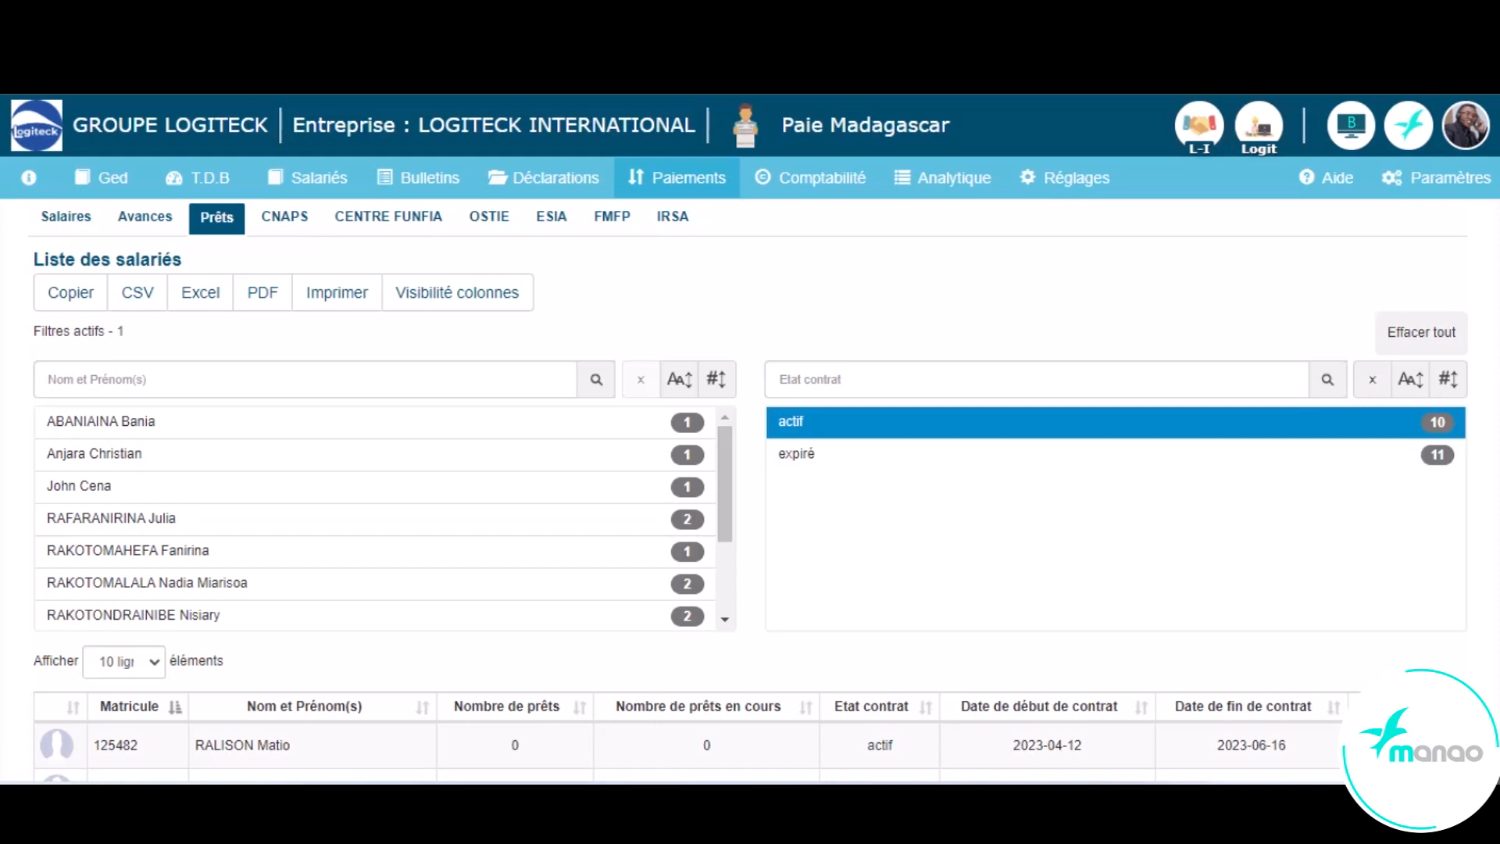
scroll(814, 566, "down", 6)
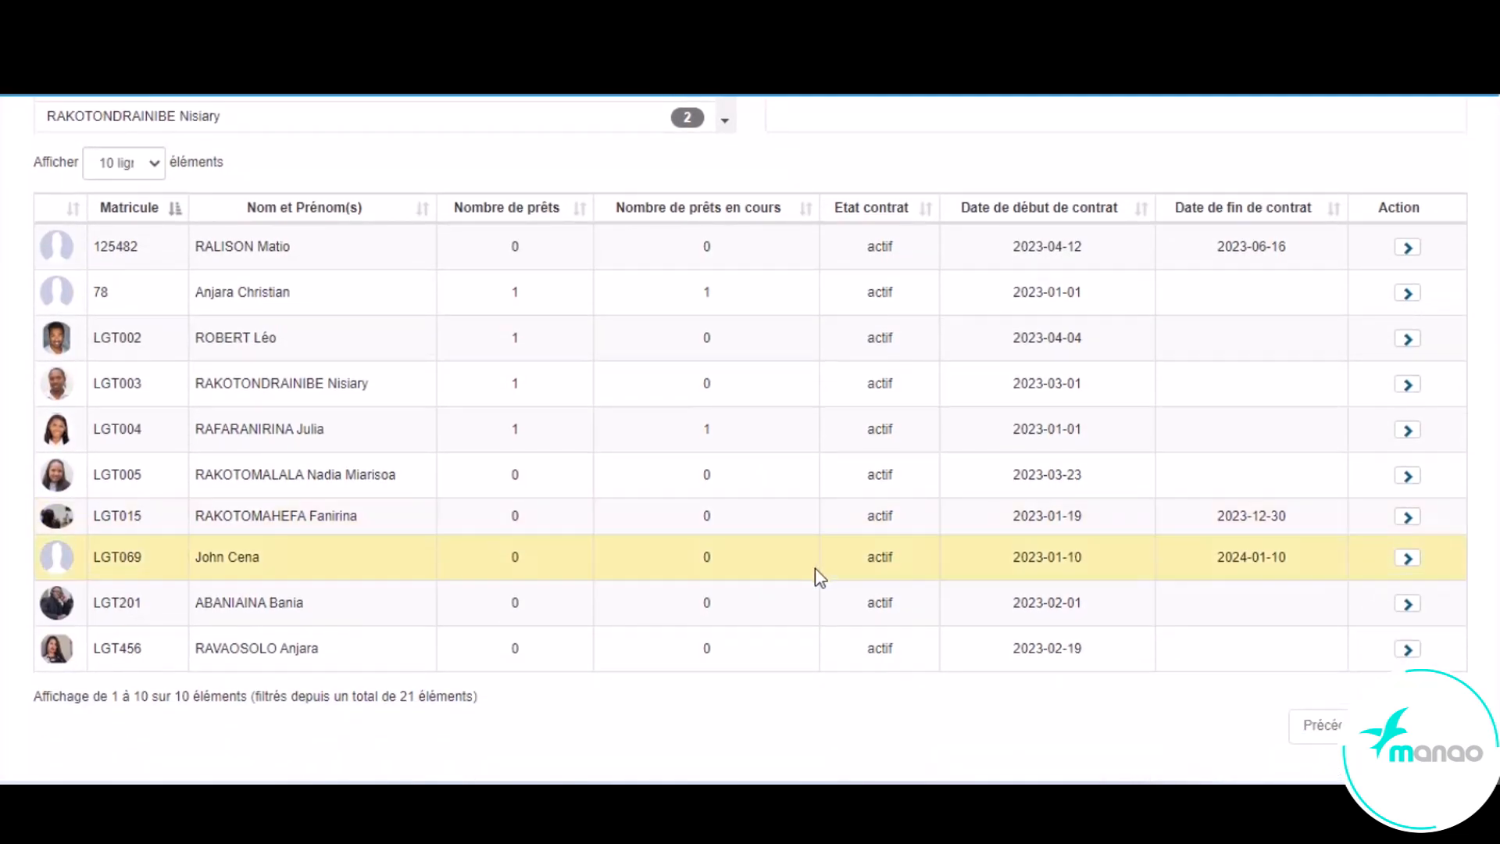
left_click(1408, 475)
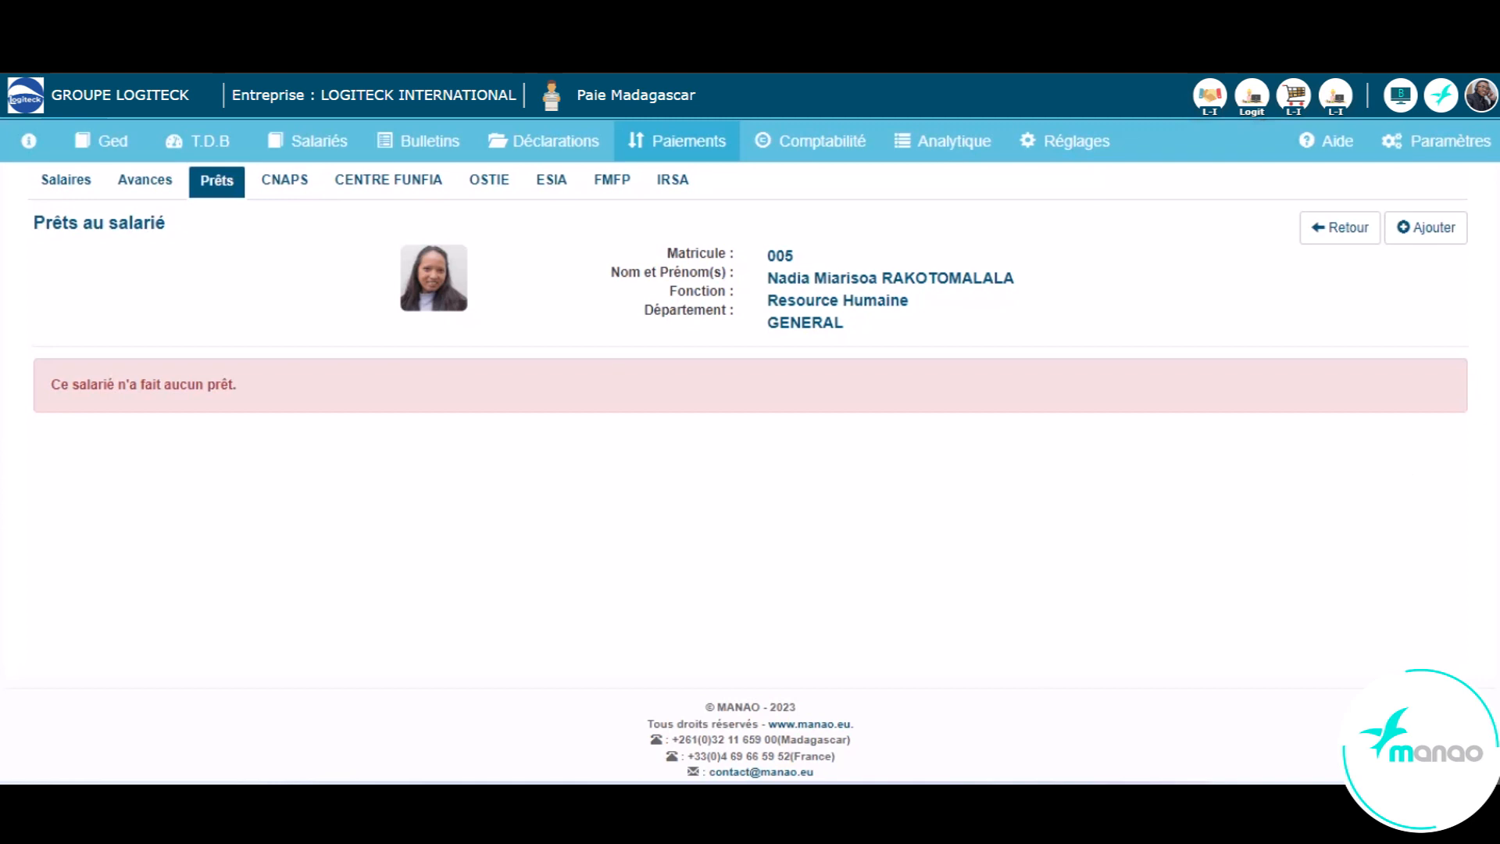
left_click(1427, 228)
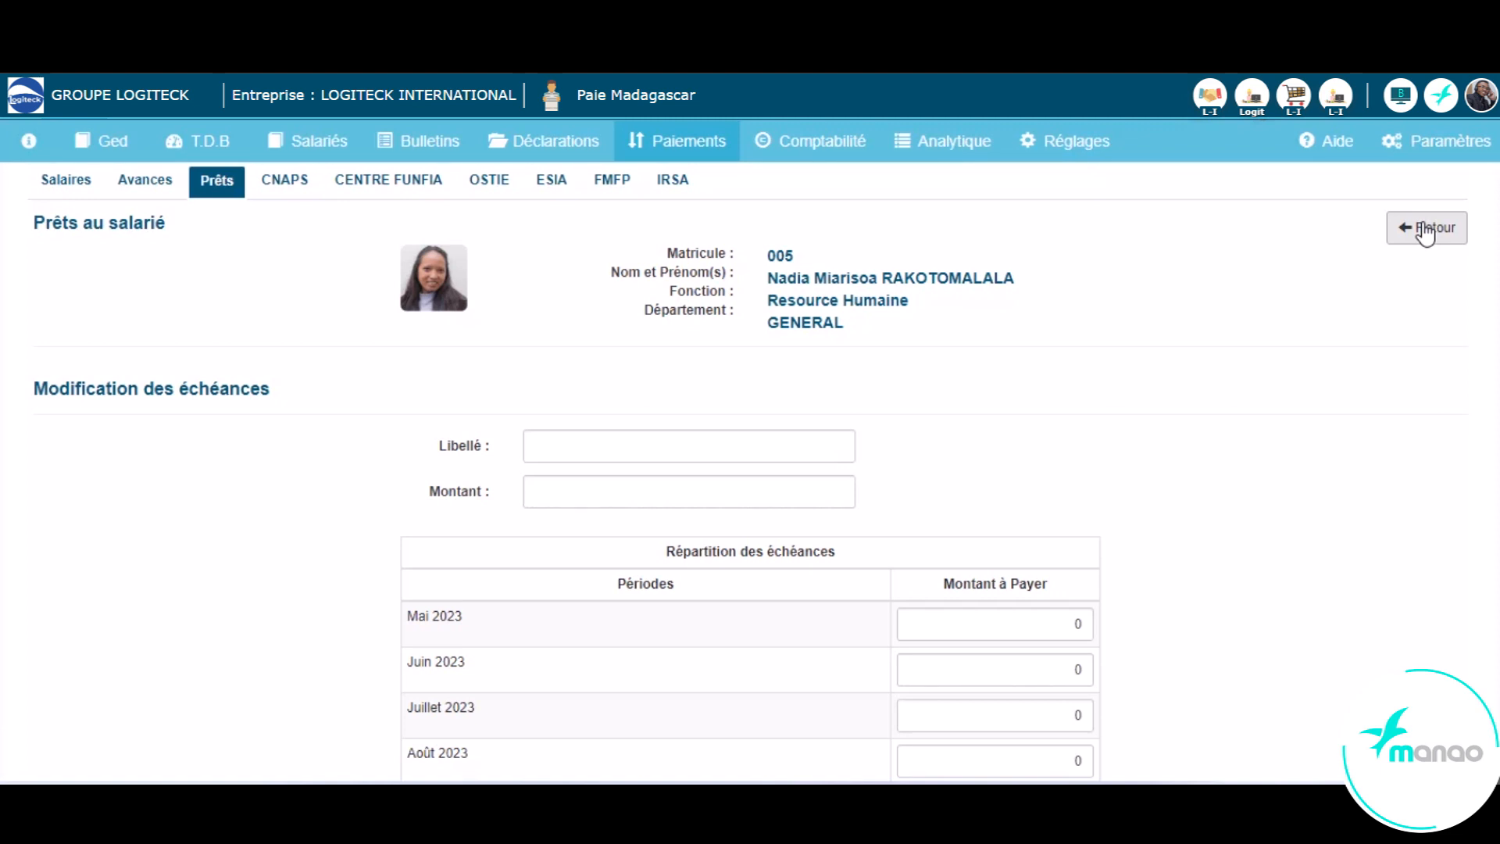
- Label the loan Urgence and set its amount to 500000
left_click(583, 445)
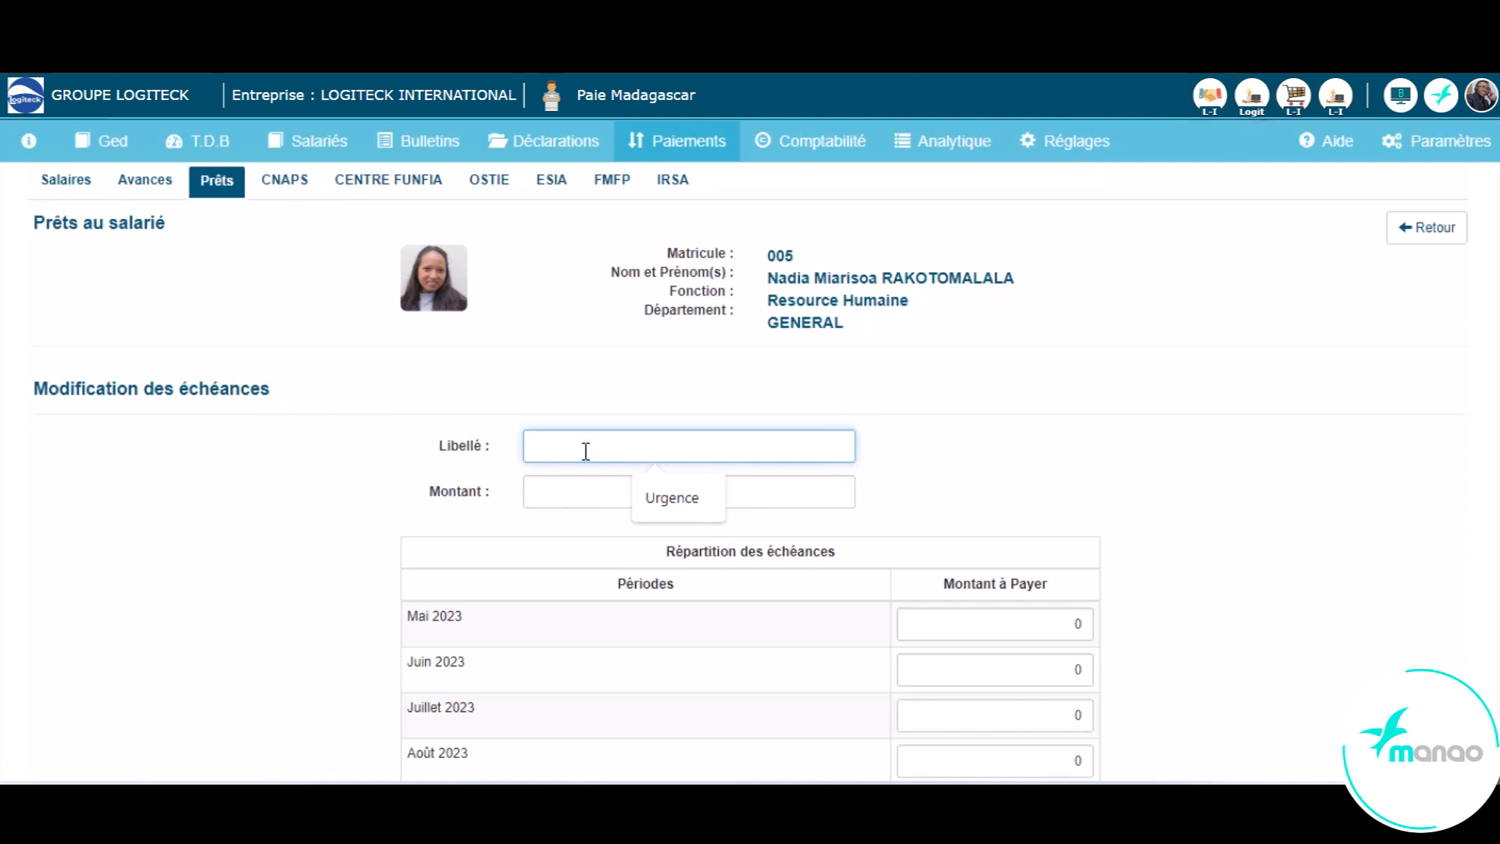
left_click(691, 516)
left_click(612, 489)
type("500000")
- Set repayment instalments of 100000 each for Mai, Juillet, Septembre, Novembre and Décembre 2023
left_click(1078, 623)
type("100000")
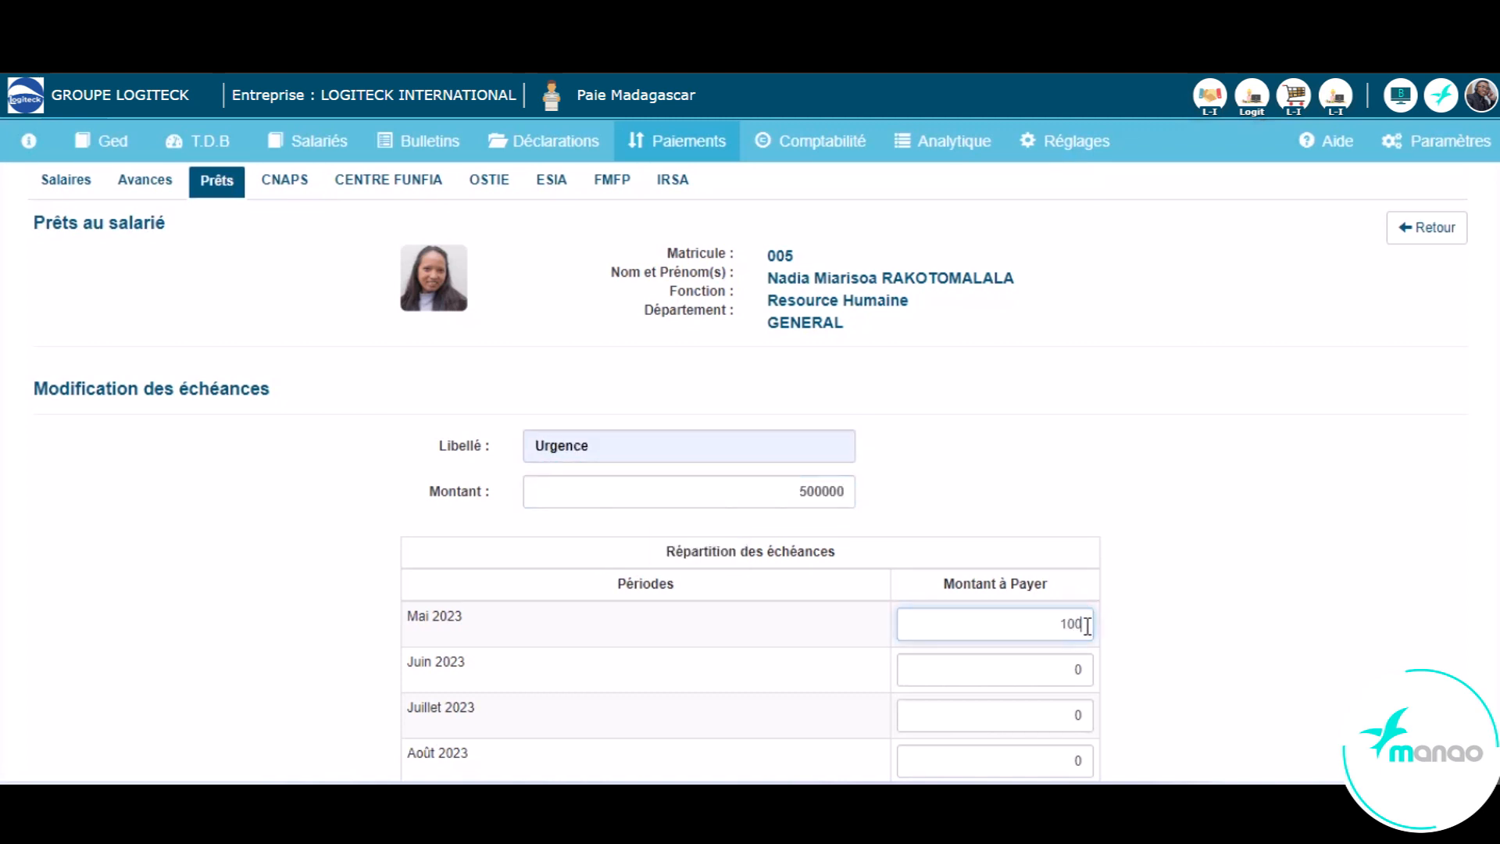
left_click(1082, 714)
type("100000")
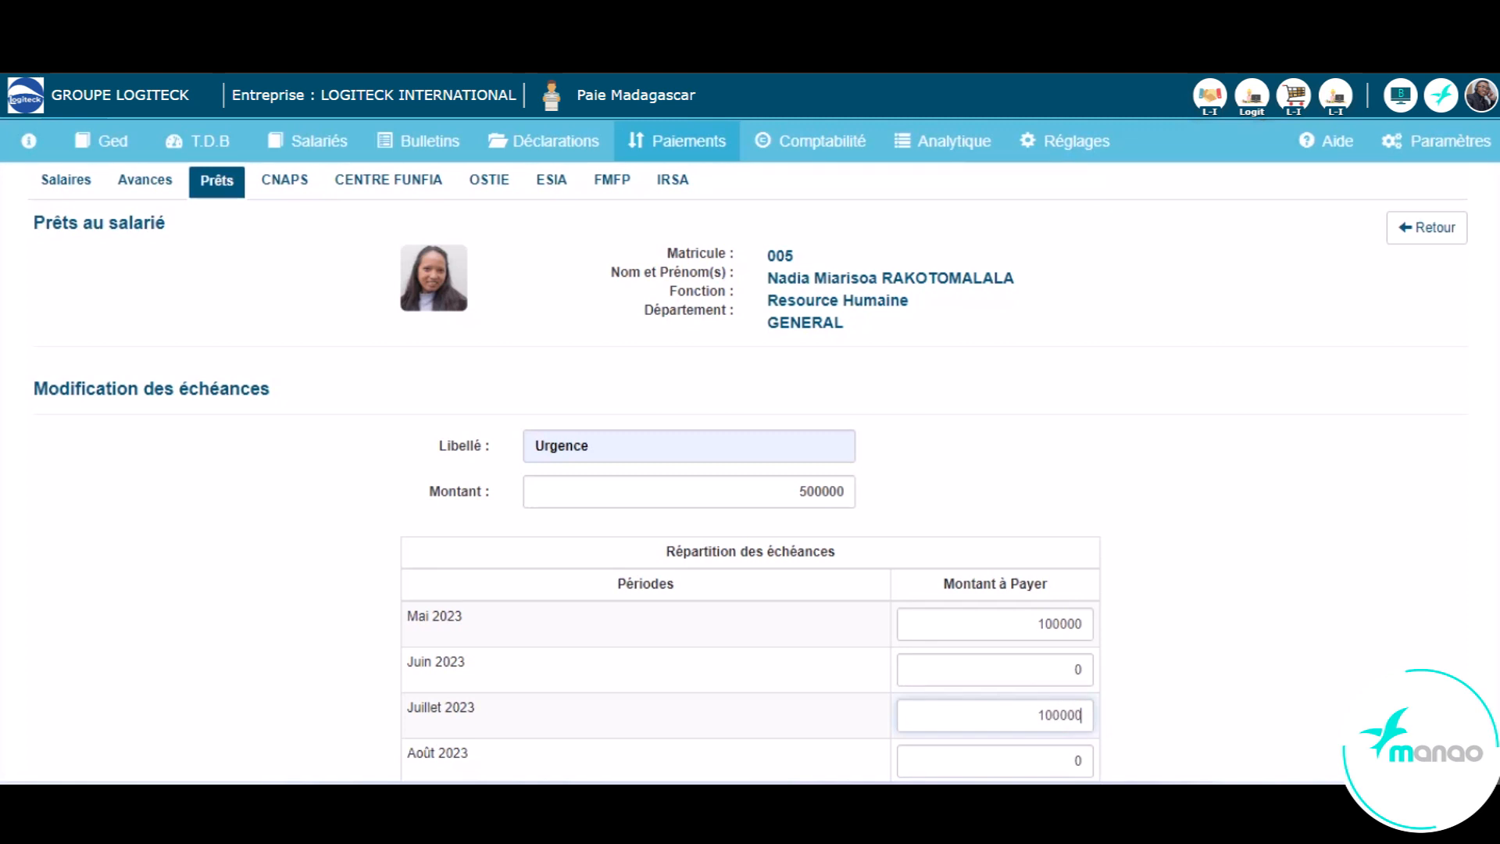
scroll(1108, 717, "down", 3)
left_click(1065, 529)
type("100000")
left_click(1077, 622)
type("100000")
left_click(1081, 667)
type("100000")
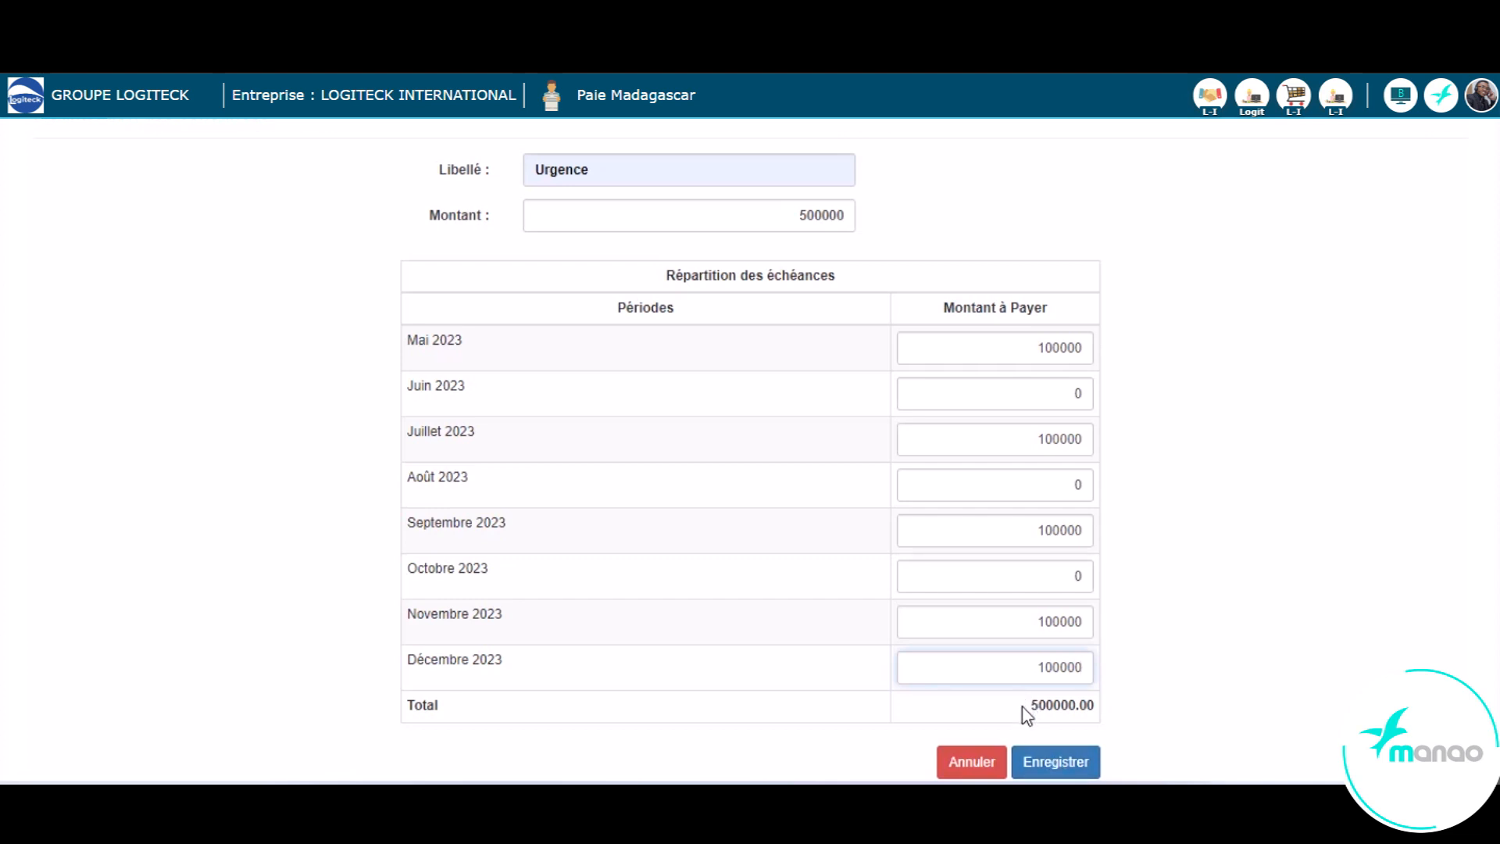
- Compare the instalment total with the loan amount and save the loan
left_click_drag(1026, 713, 1092, 705)
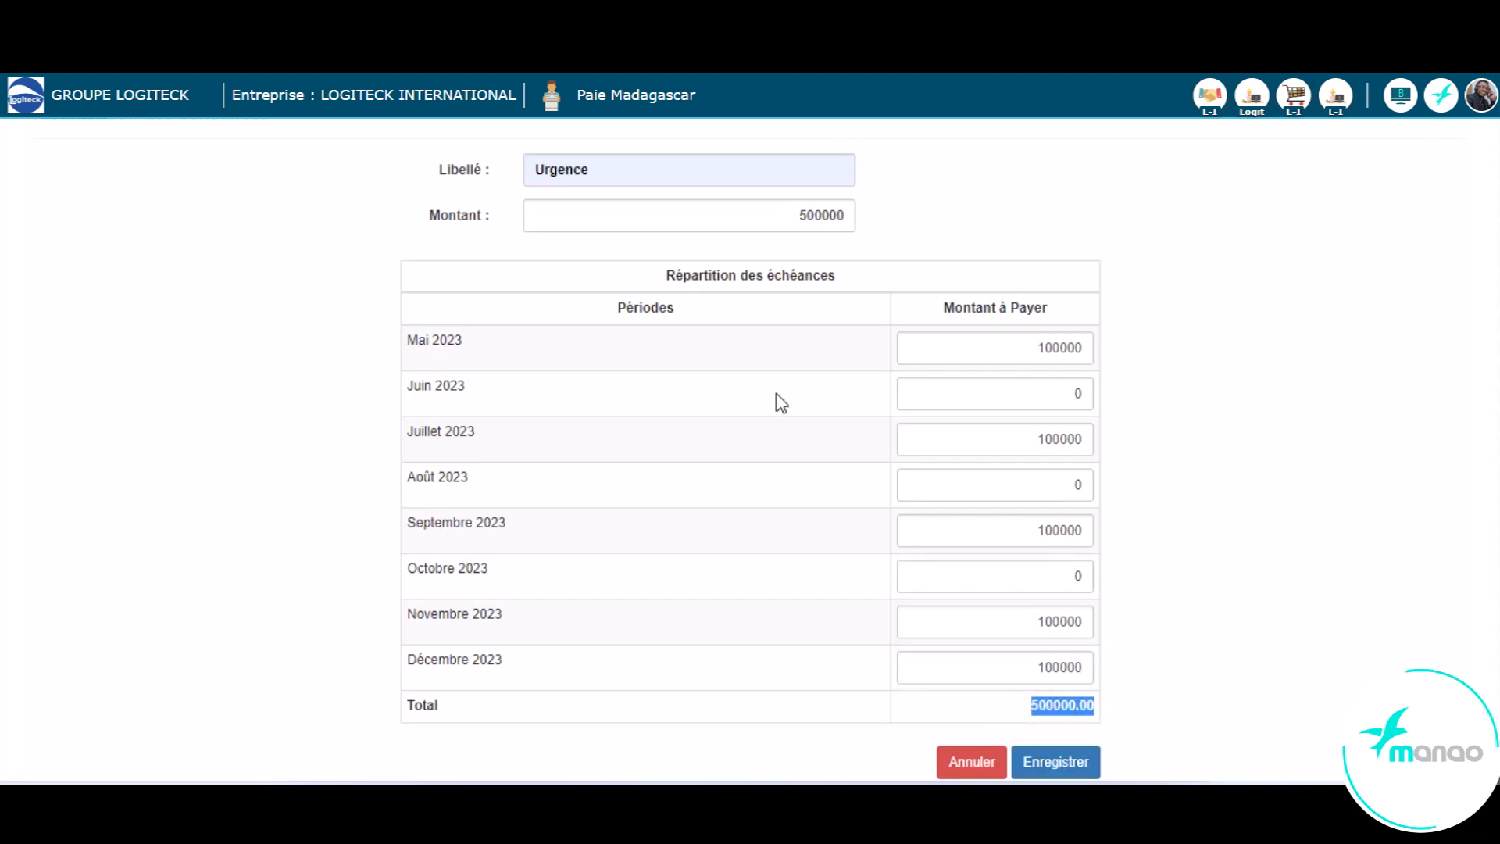
left_click_drag(796, 208, 852, 209)
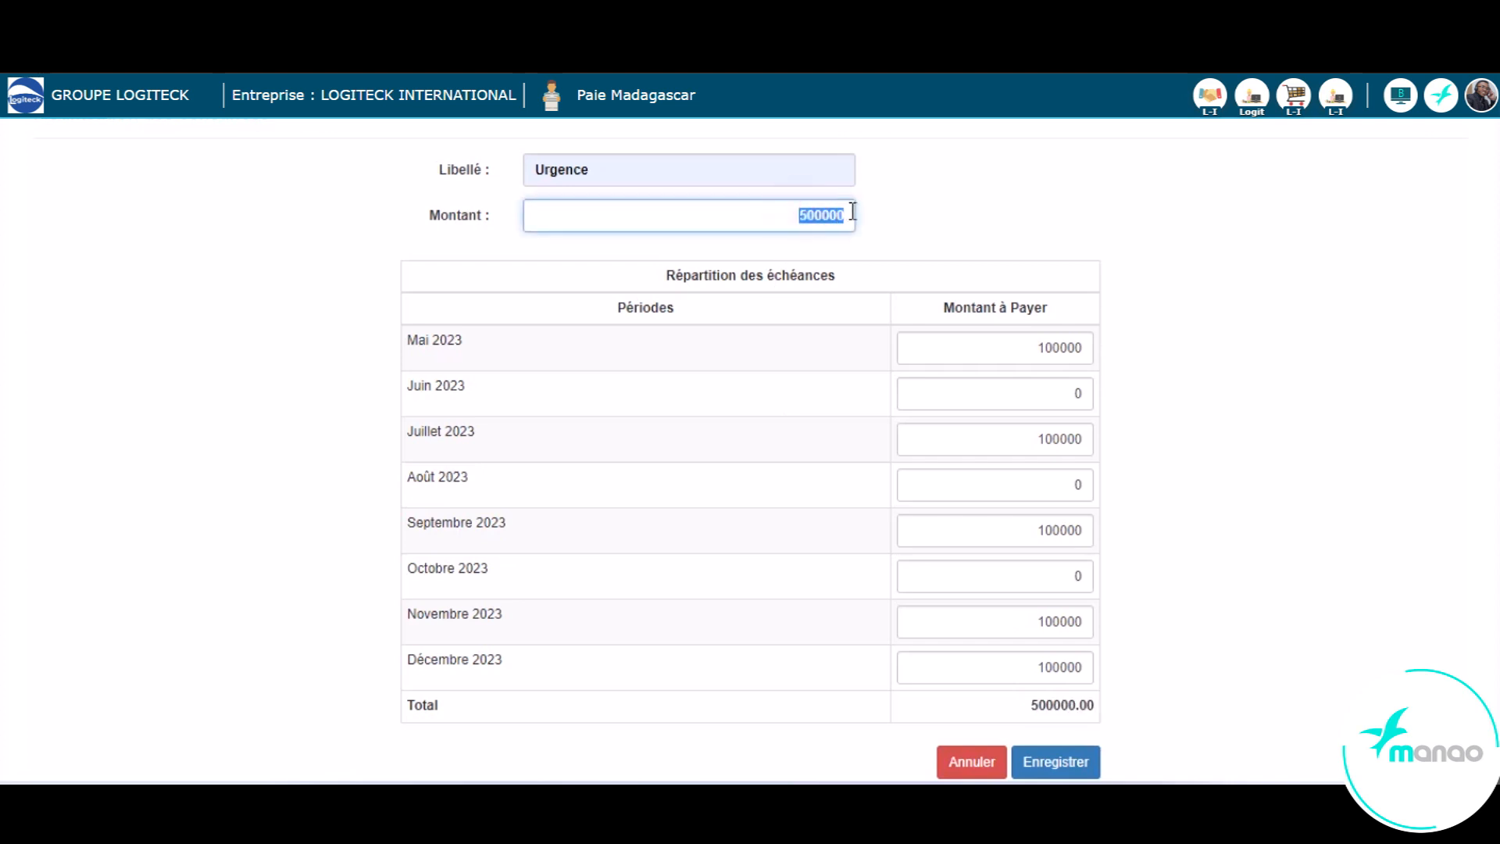
left_click(1193, 350)
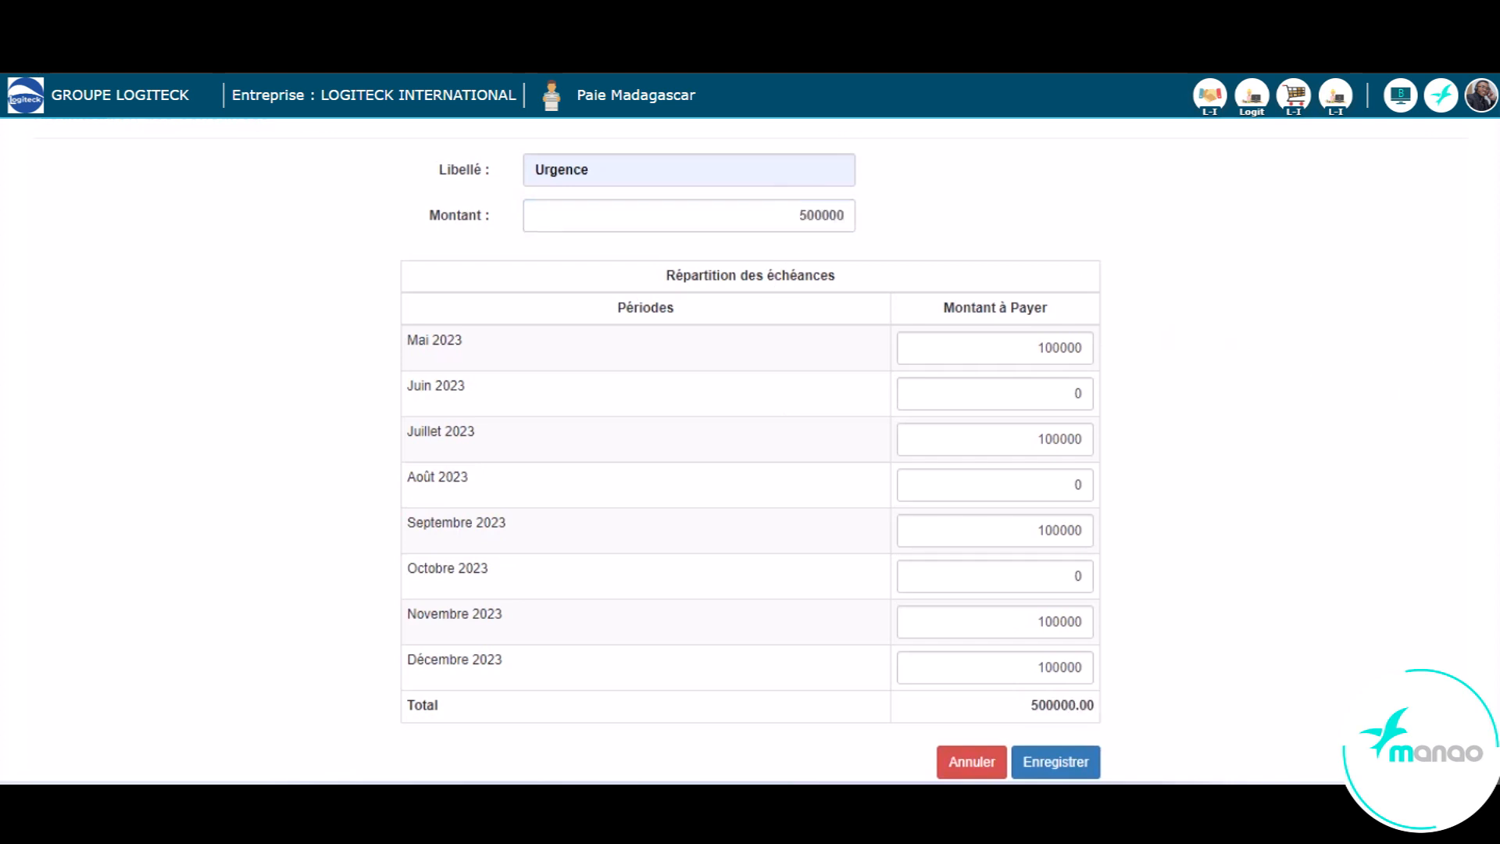
scroll(750, 468, "down", 2)
left_click(1067, 603)
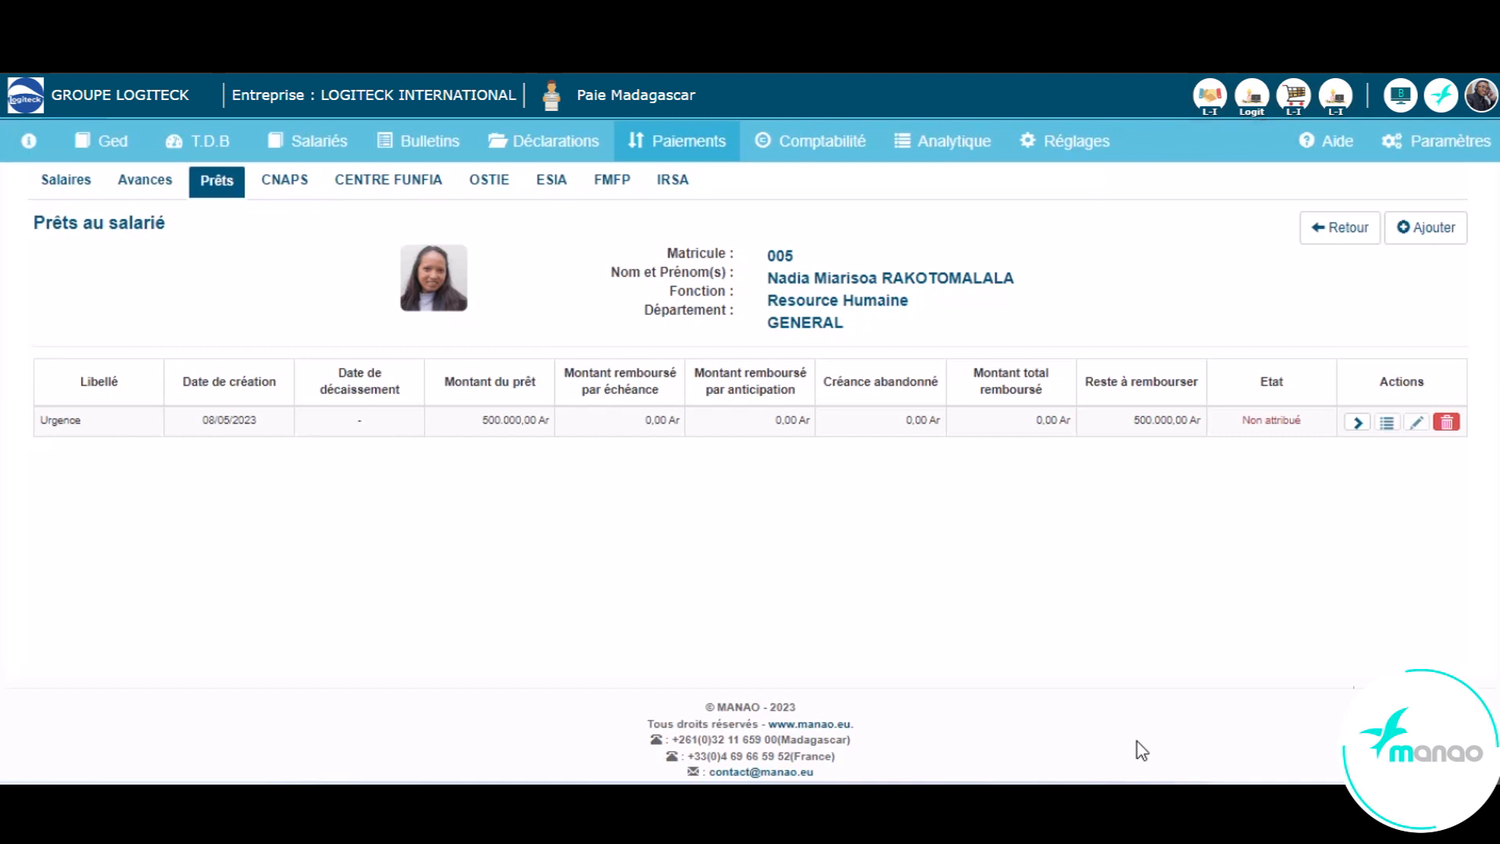
- Disburse the Urgence loan with Espèce as the payment mode and validate it
left_click(1356, 423)
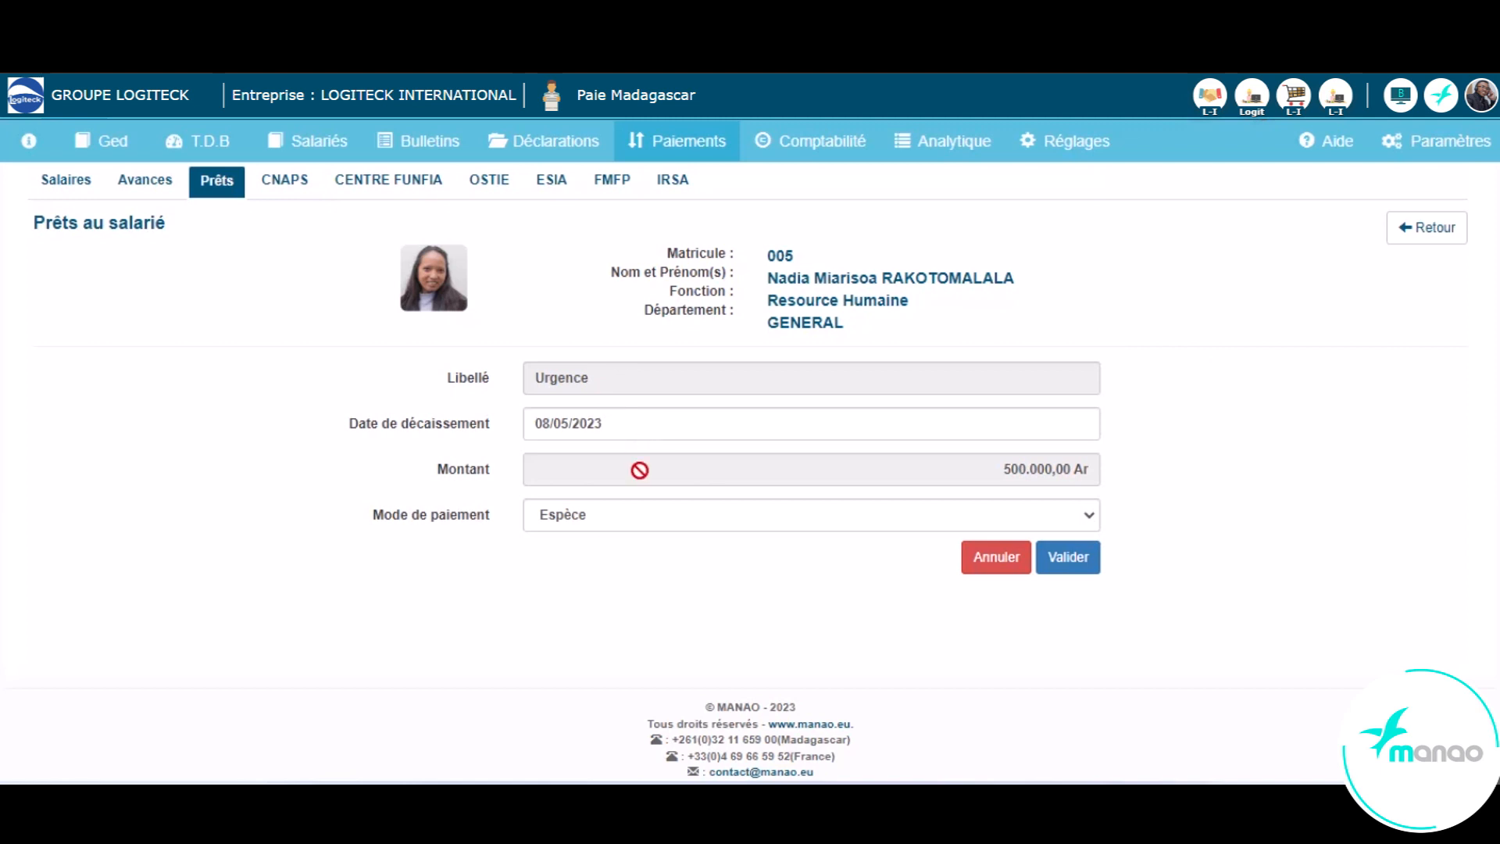
left_click(629, 520)
left_click(619, 539)
left_click(1056, 566)
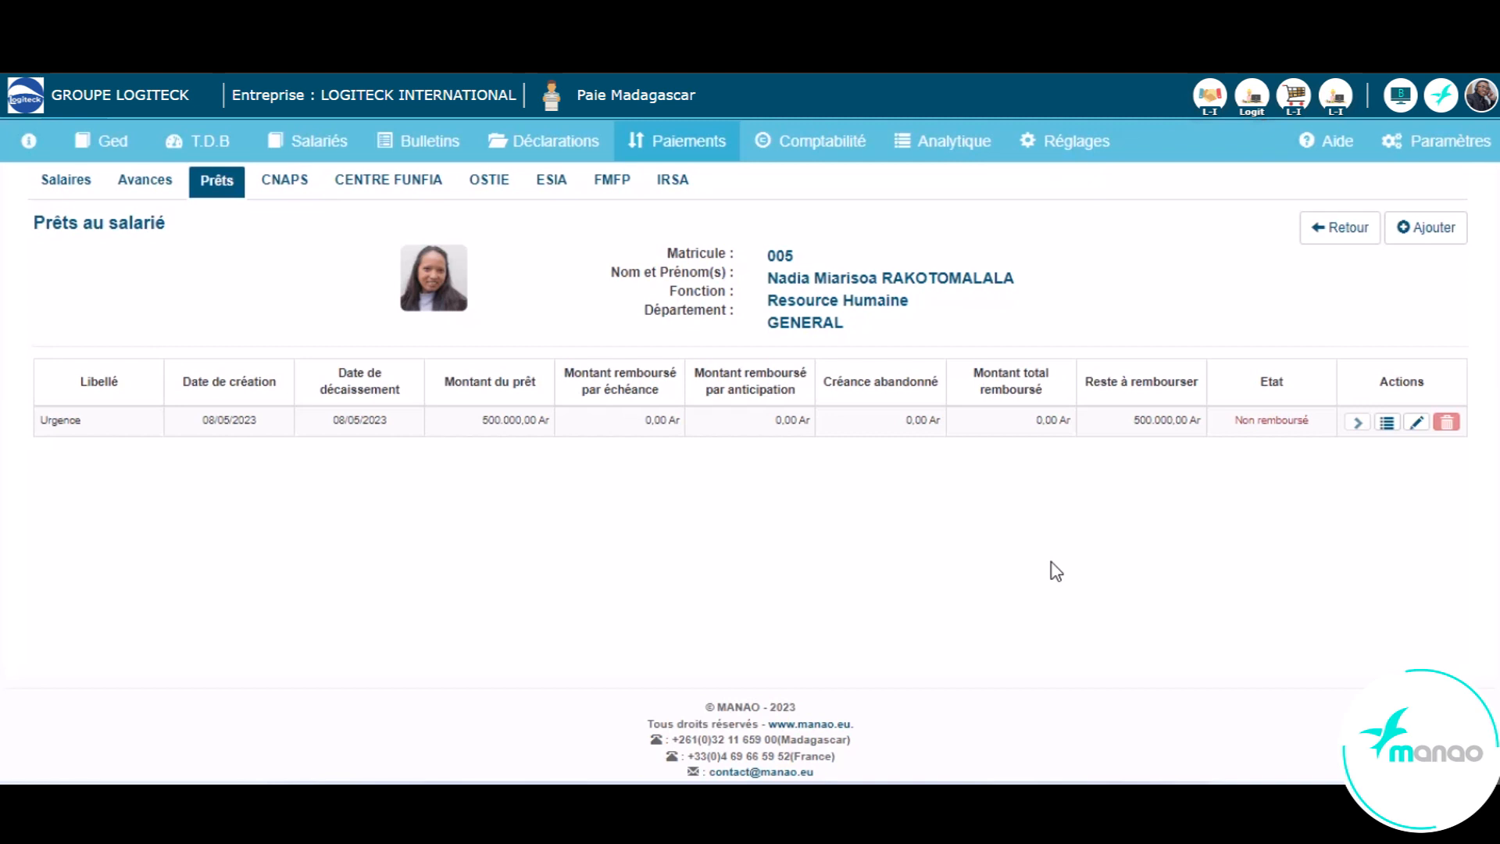
- Review the Urgence loan's repayment schedule and open its instalments for modification
left_click(1386, 422)
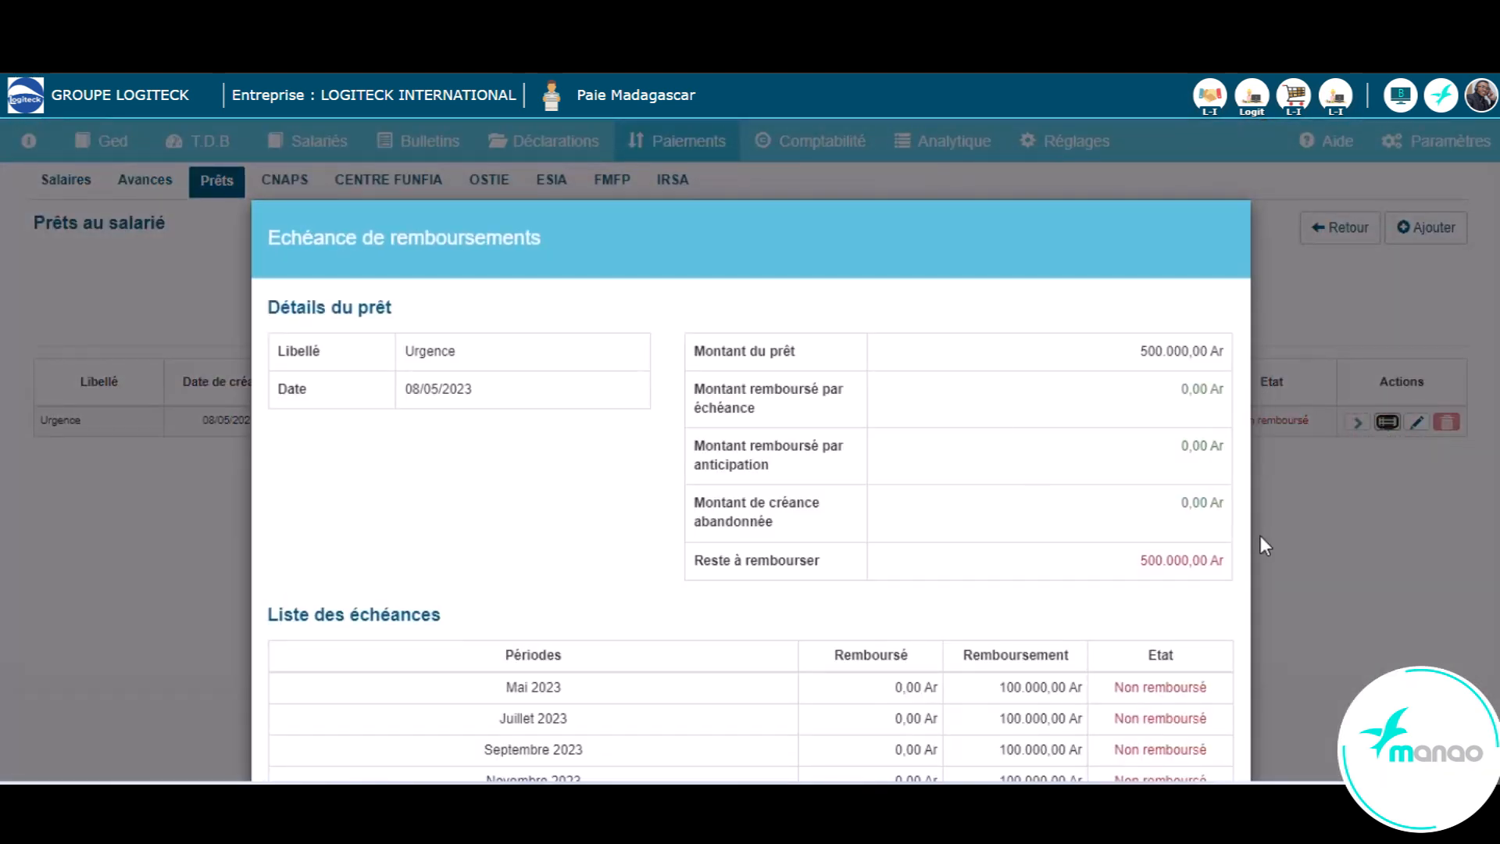
left_click(1394, 518)
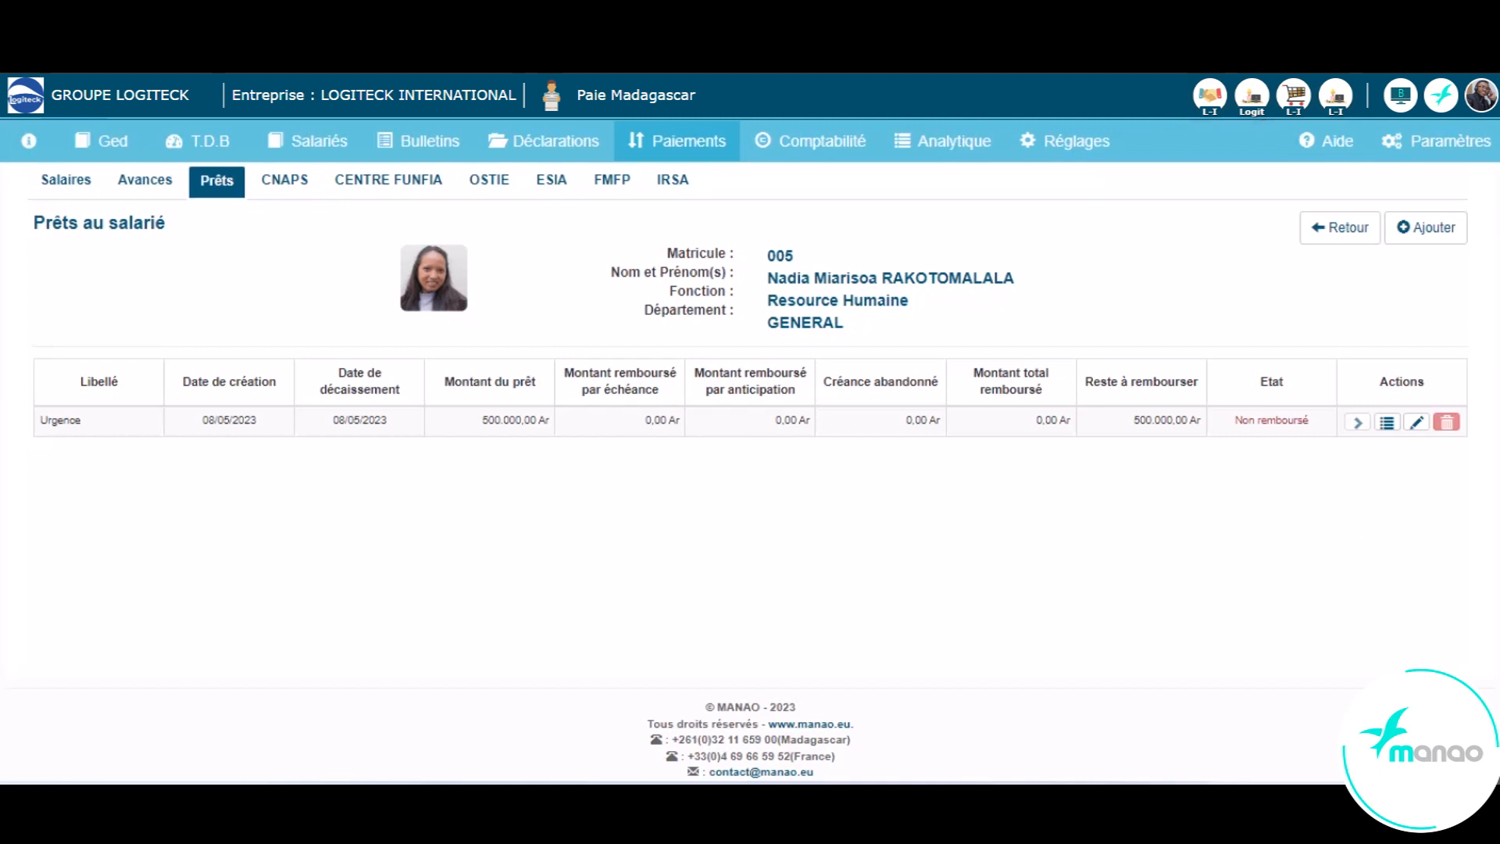
left_click(1416, 423)
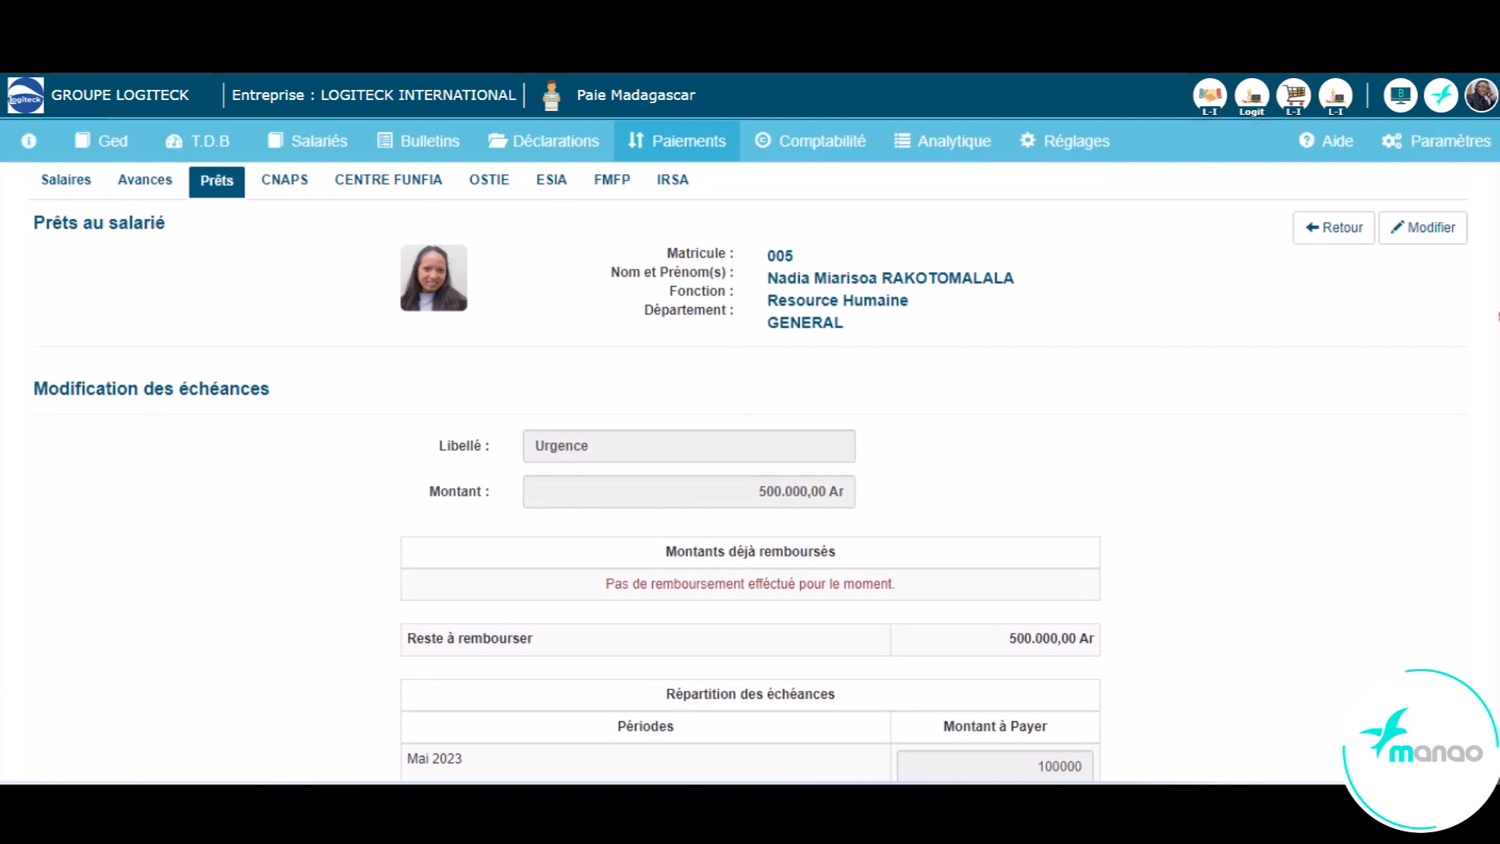
scroll(750, 468, "down", 7)
scroll(750, 469, "up", 6)
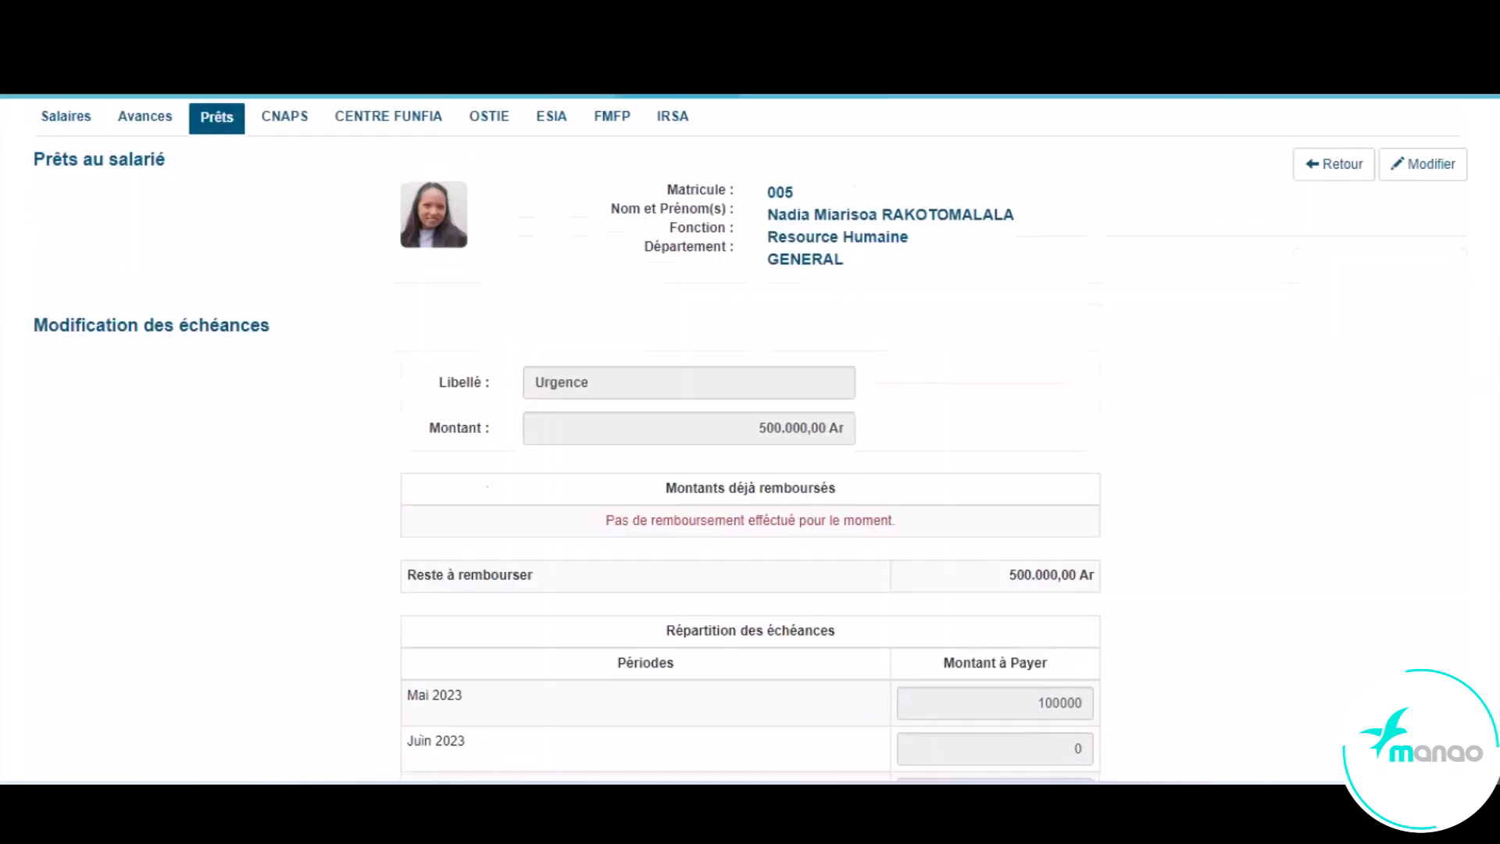
left_click(1418, 270)
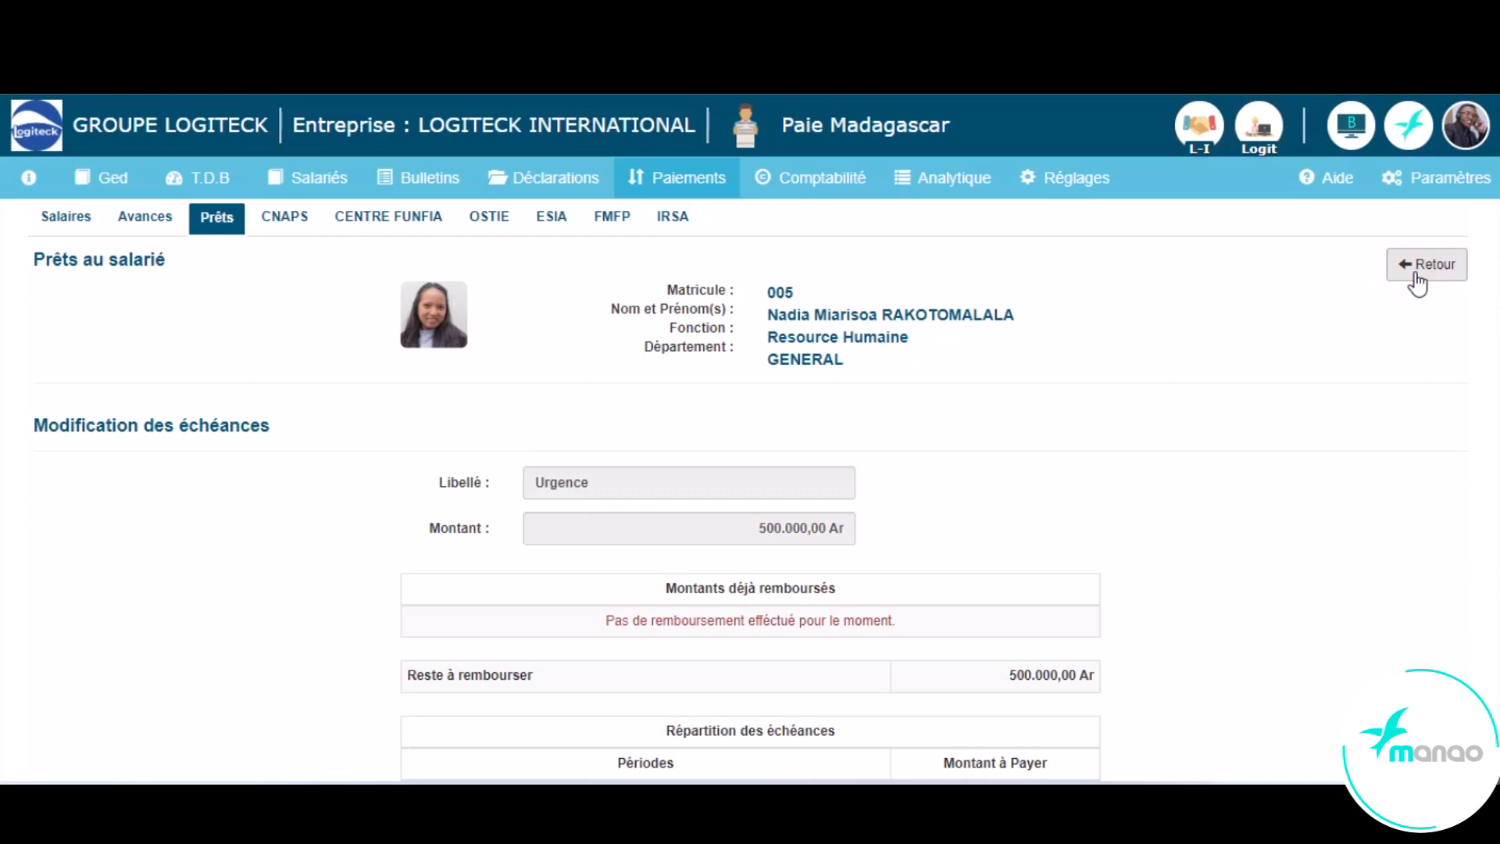
scroll(750, 468, "down", 8)
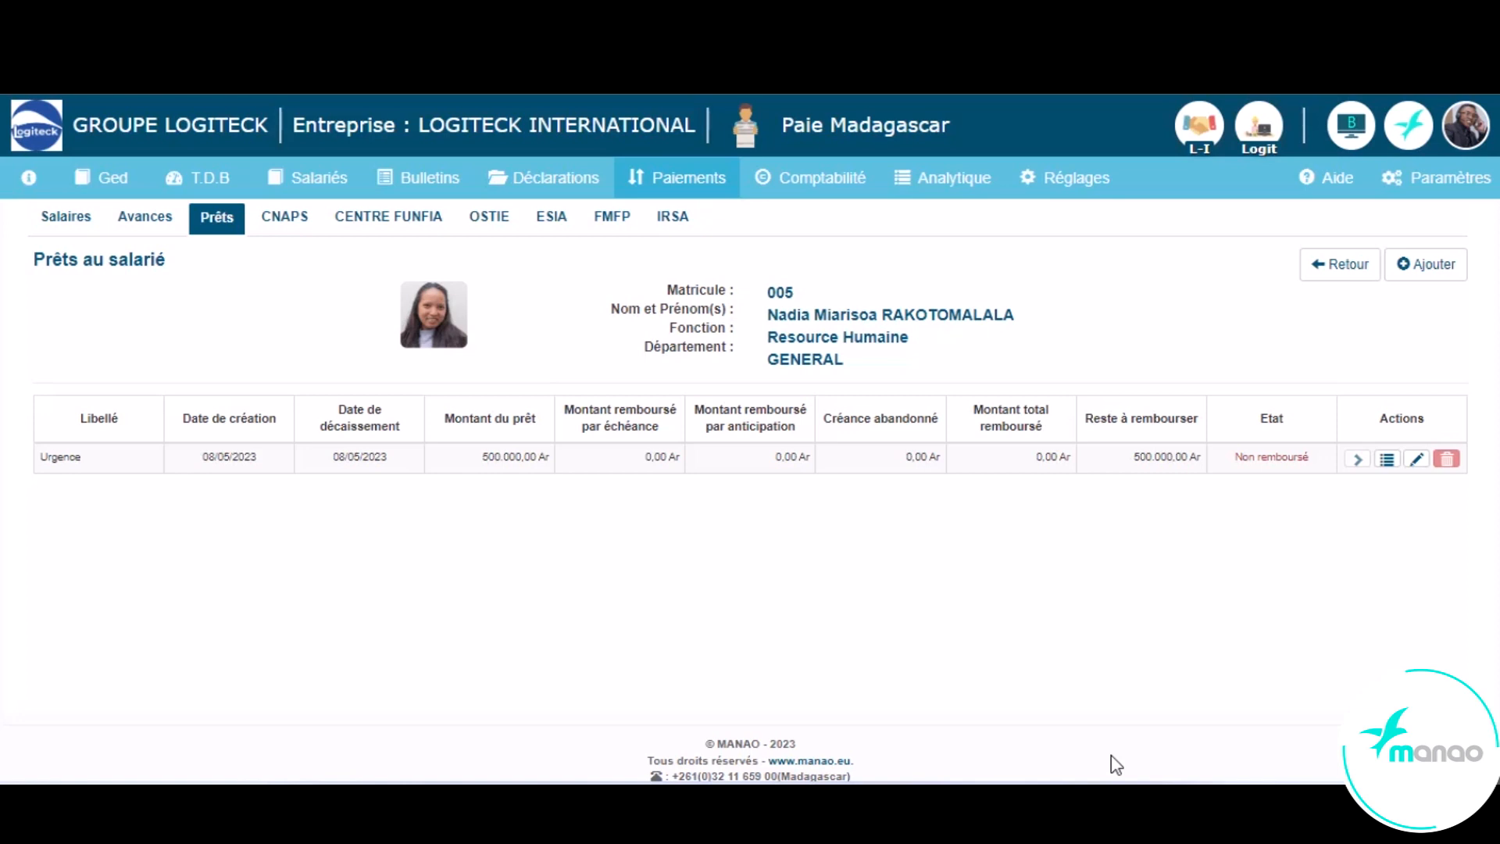
- Open the Urgence loan's details from the same employee's record in the active employee register
left_click(301, 182)
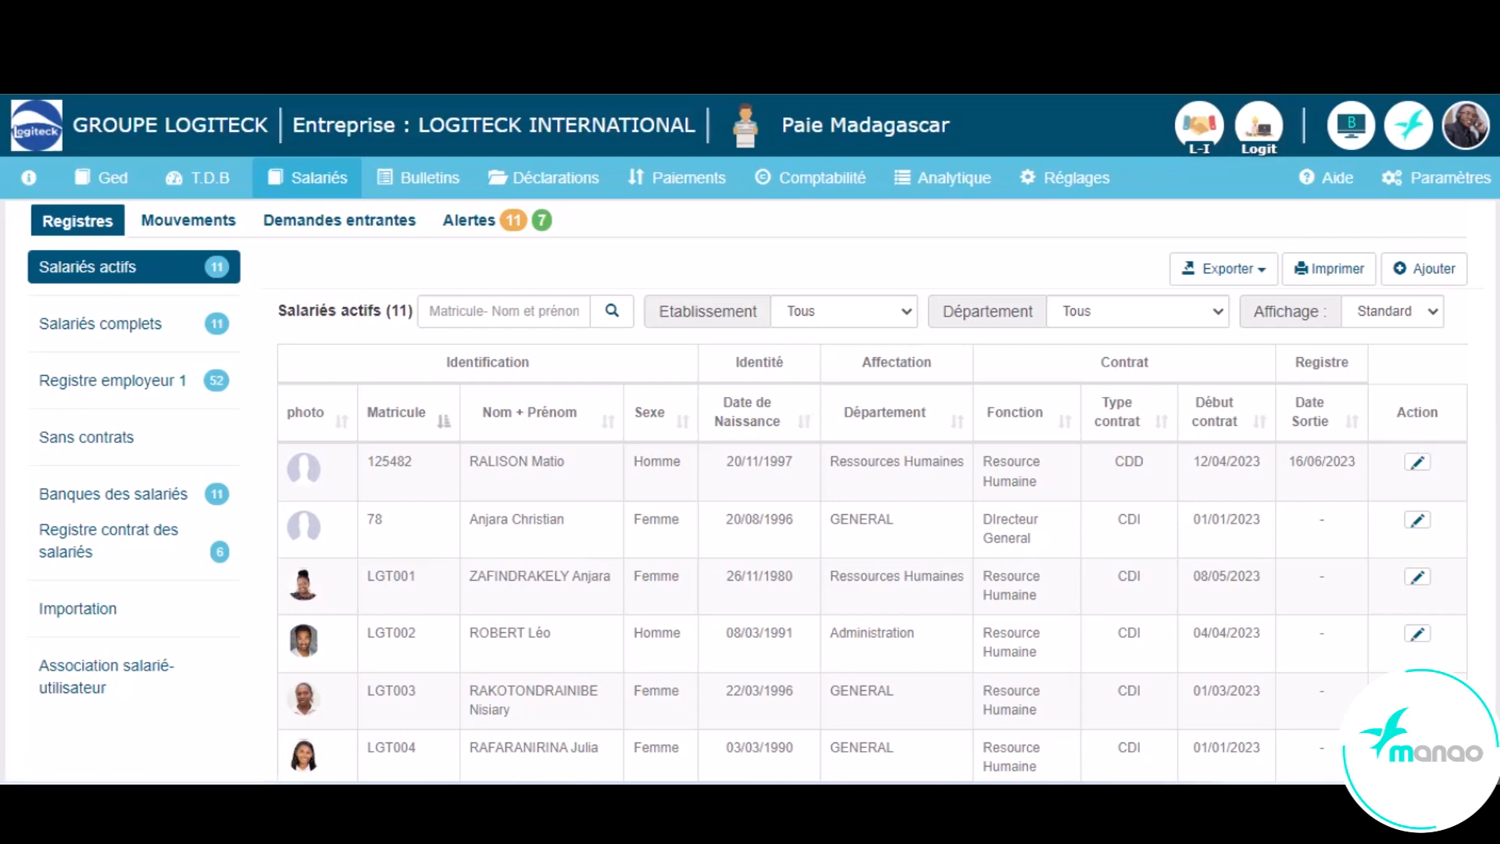
scroll(569, 550, "down", 3)
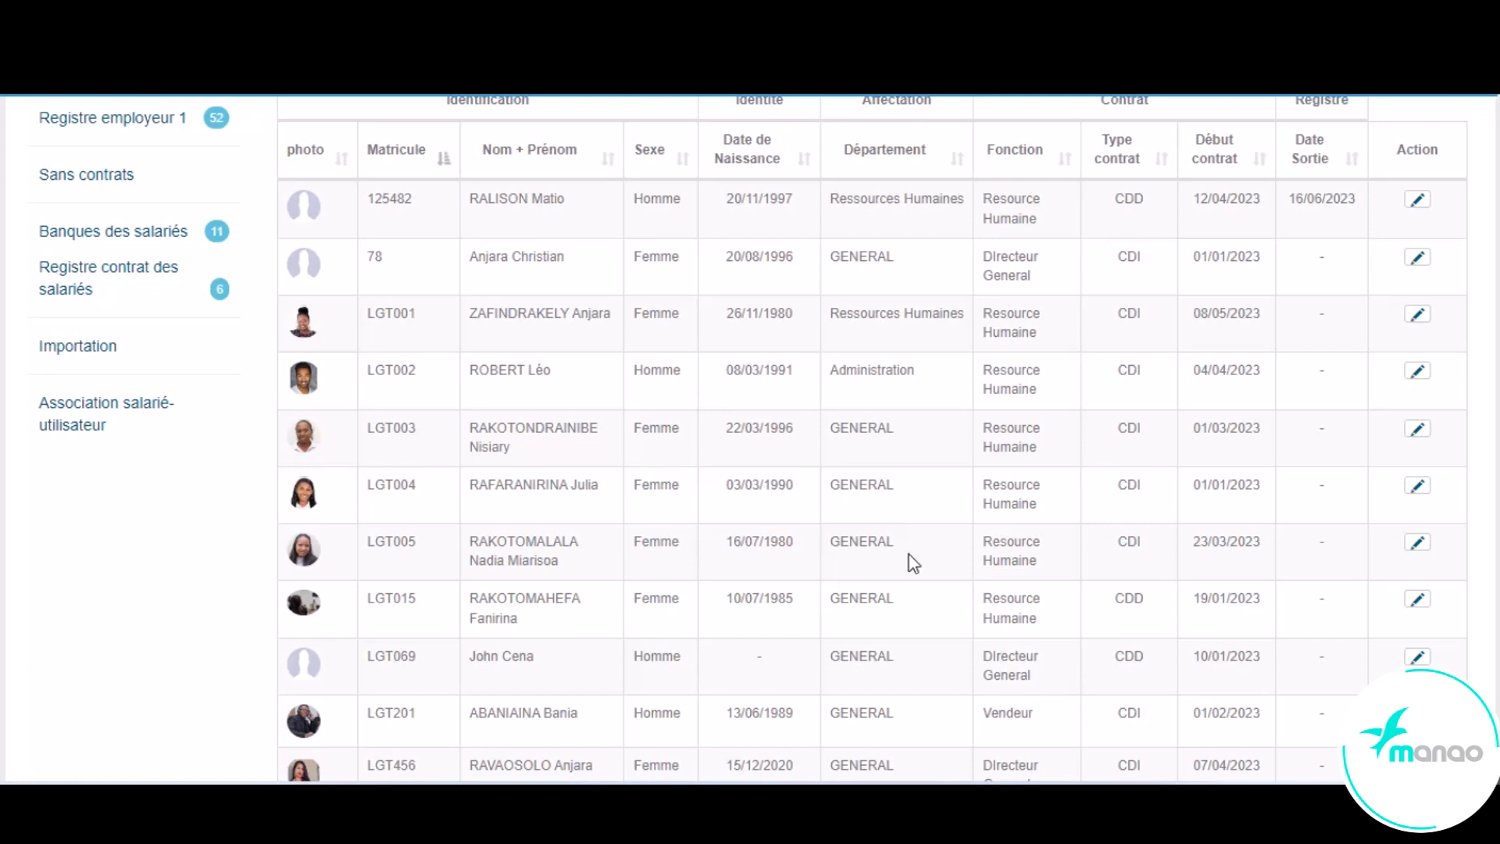
left_click(1420, 545)
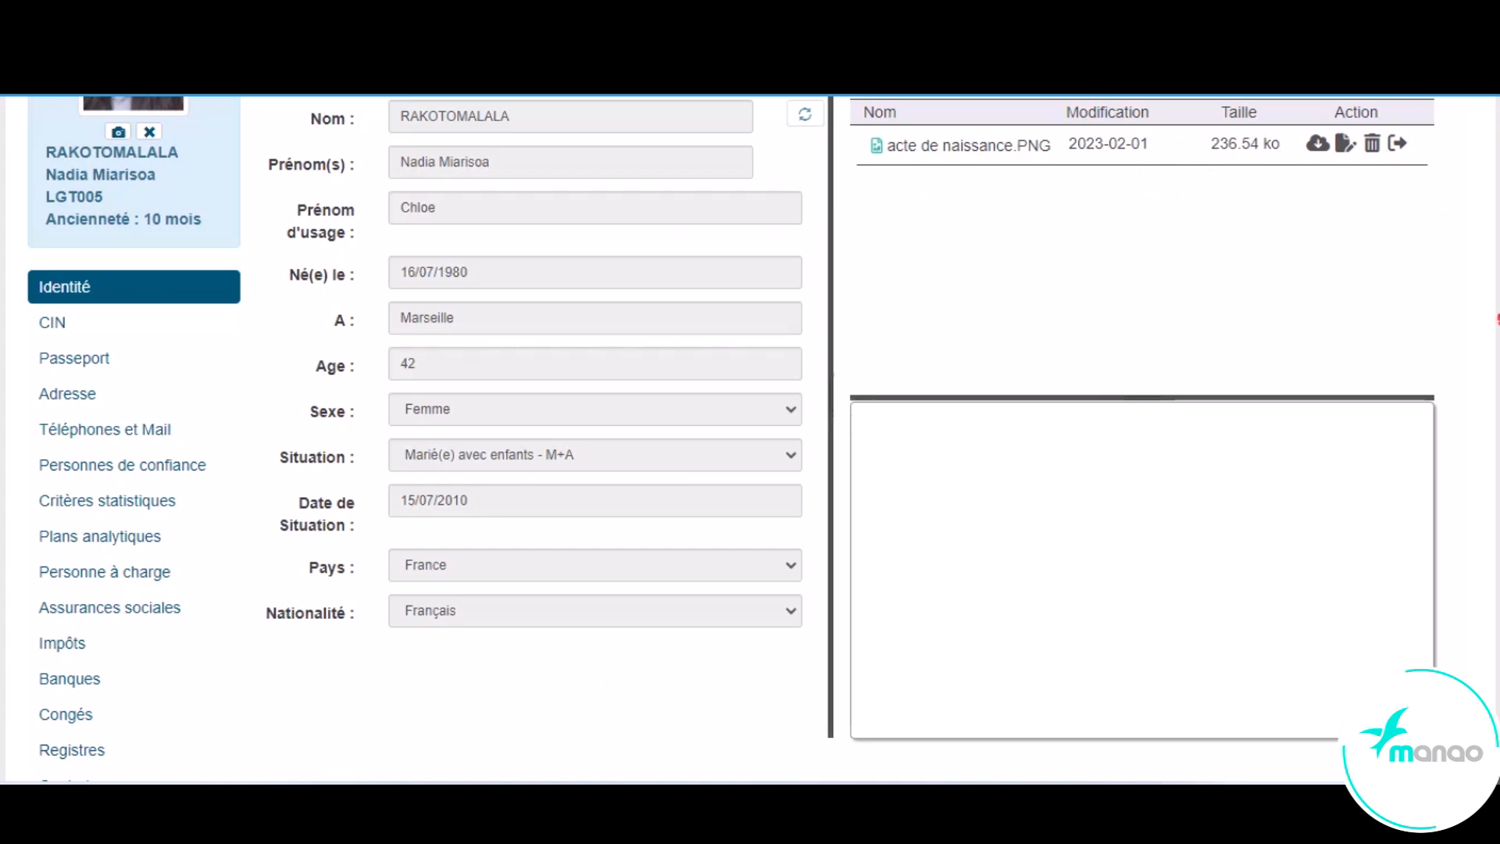
scroll(518, 469, "down", 5)
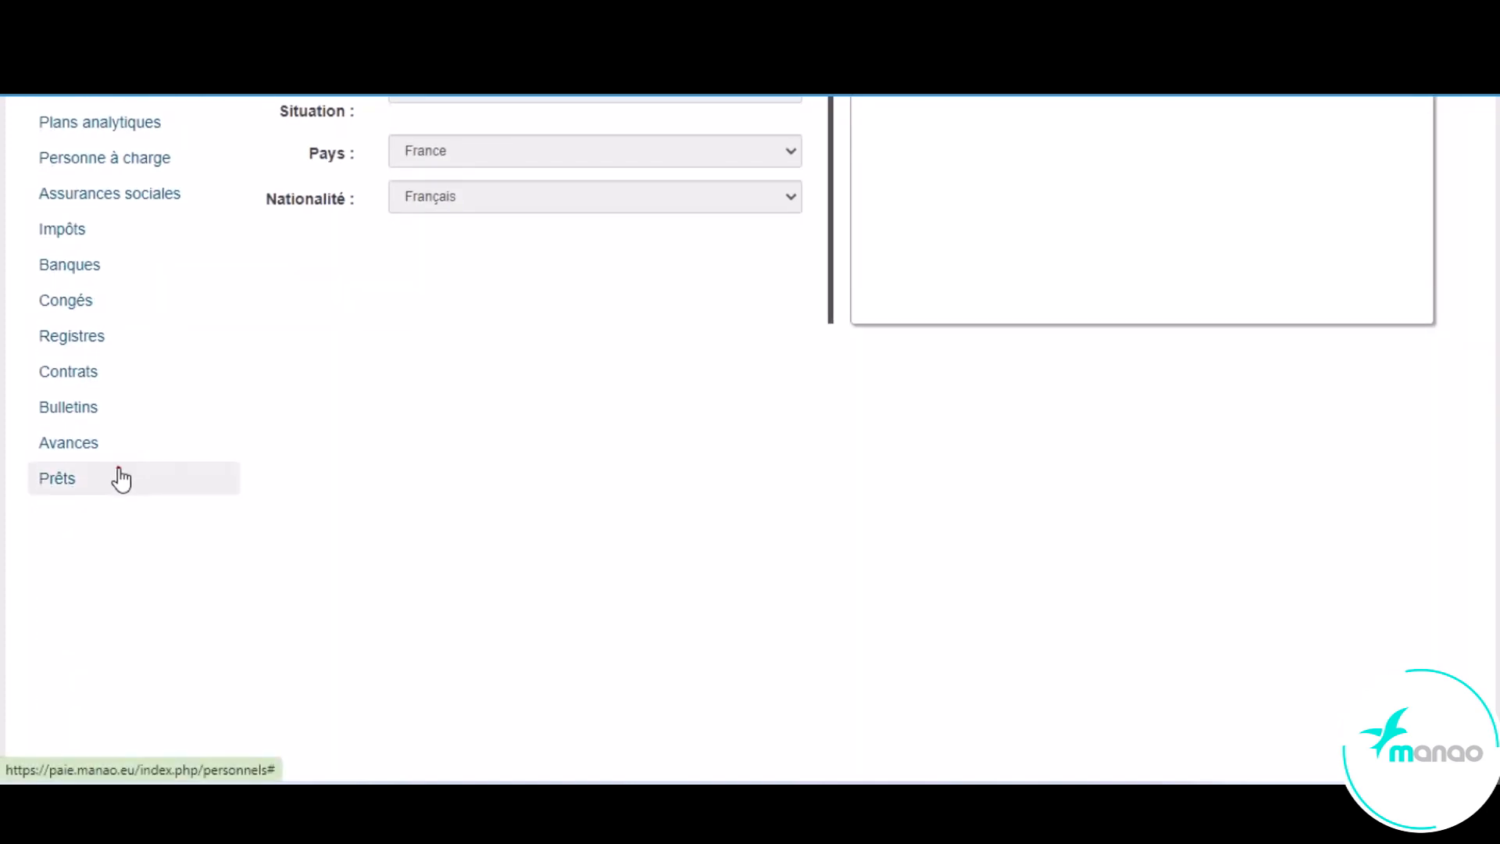
left_click(121, 478)
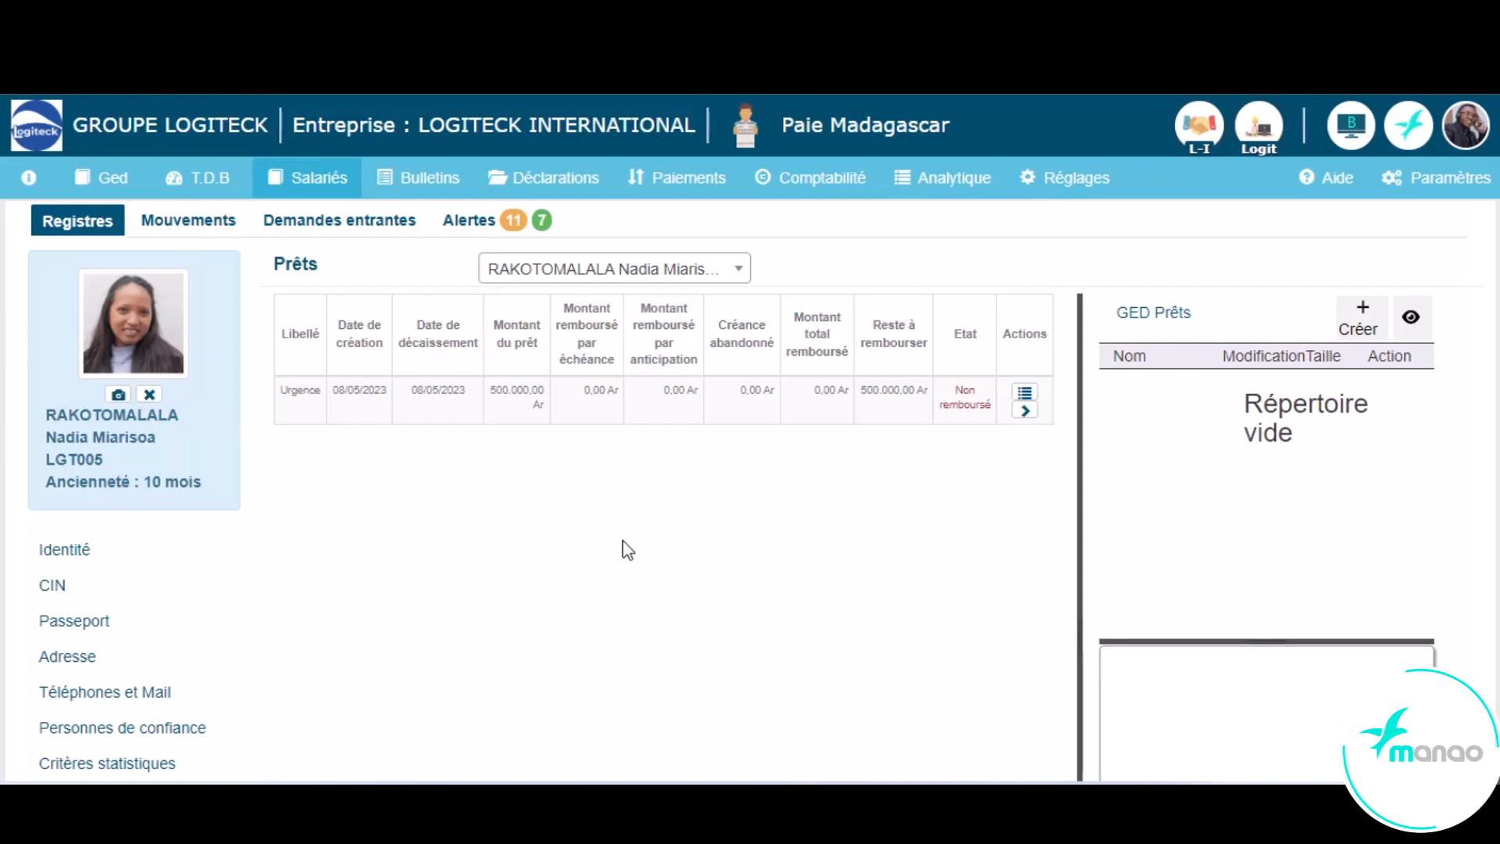
left_click(1022, 409)
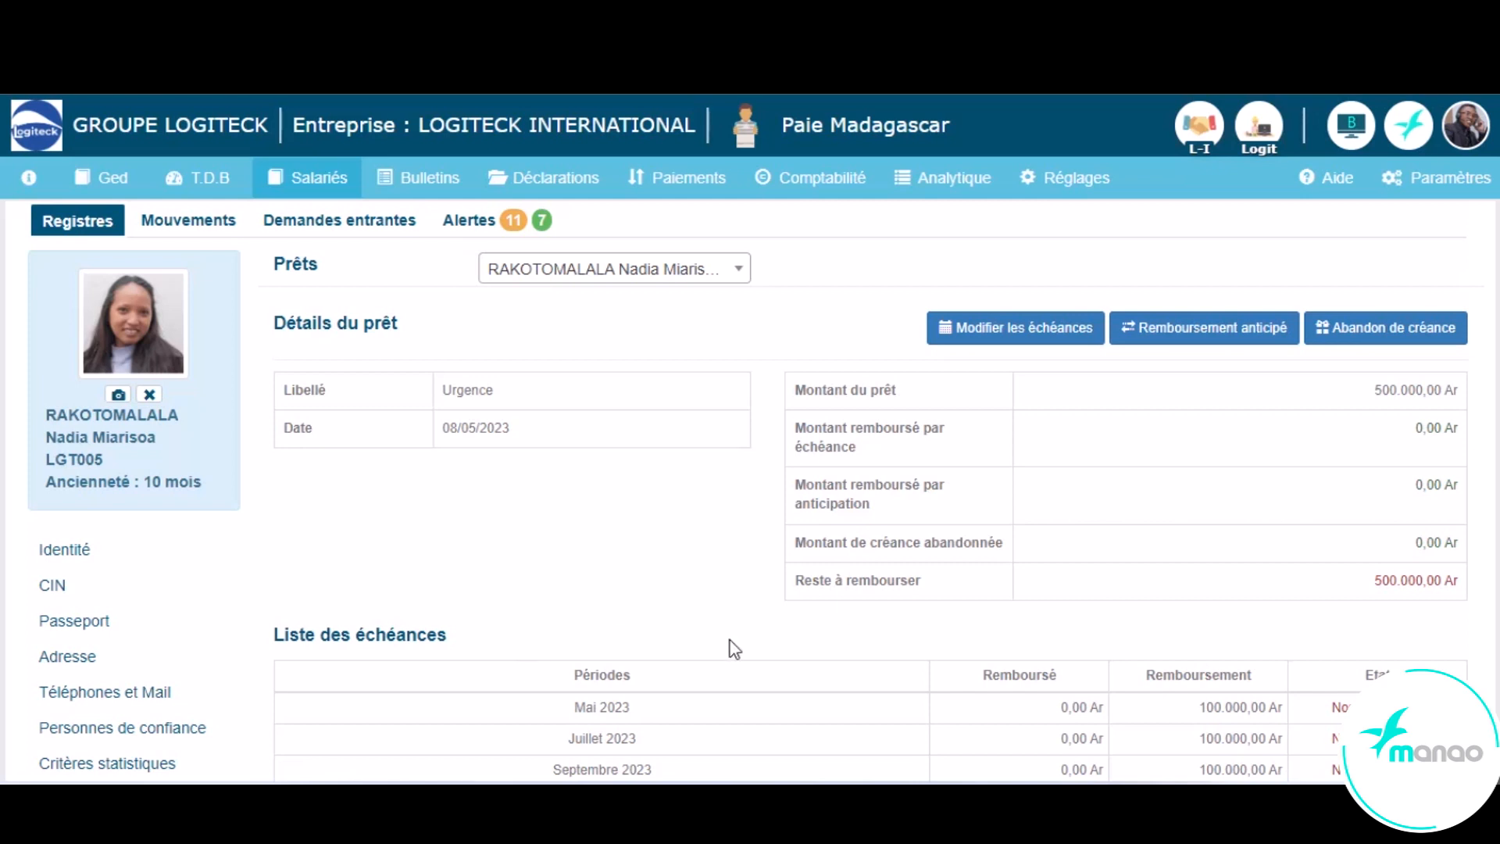
- Start an early repayment on the Urgence loan and set its amount to 200000 Ar
left_click(1232, 331)
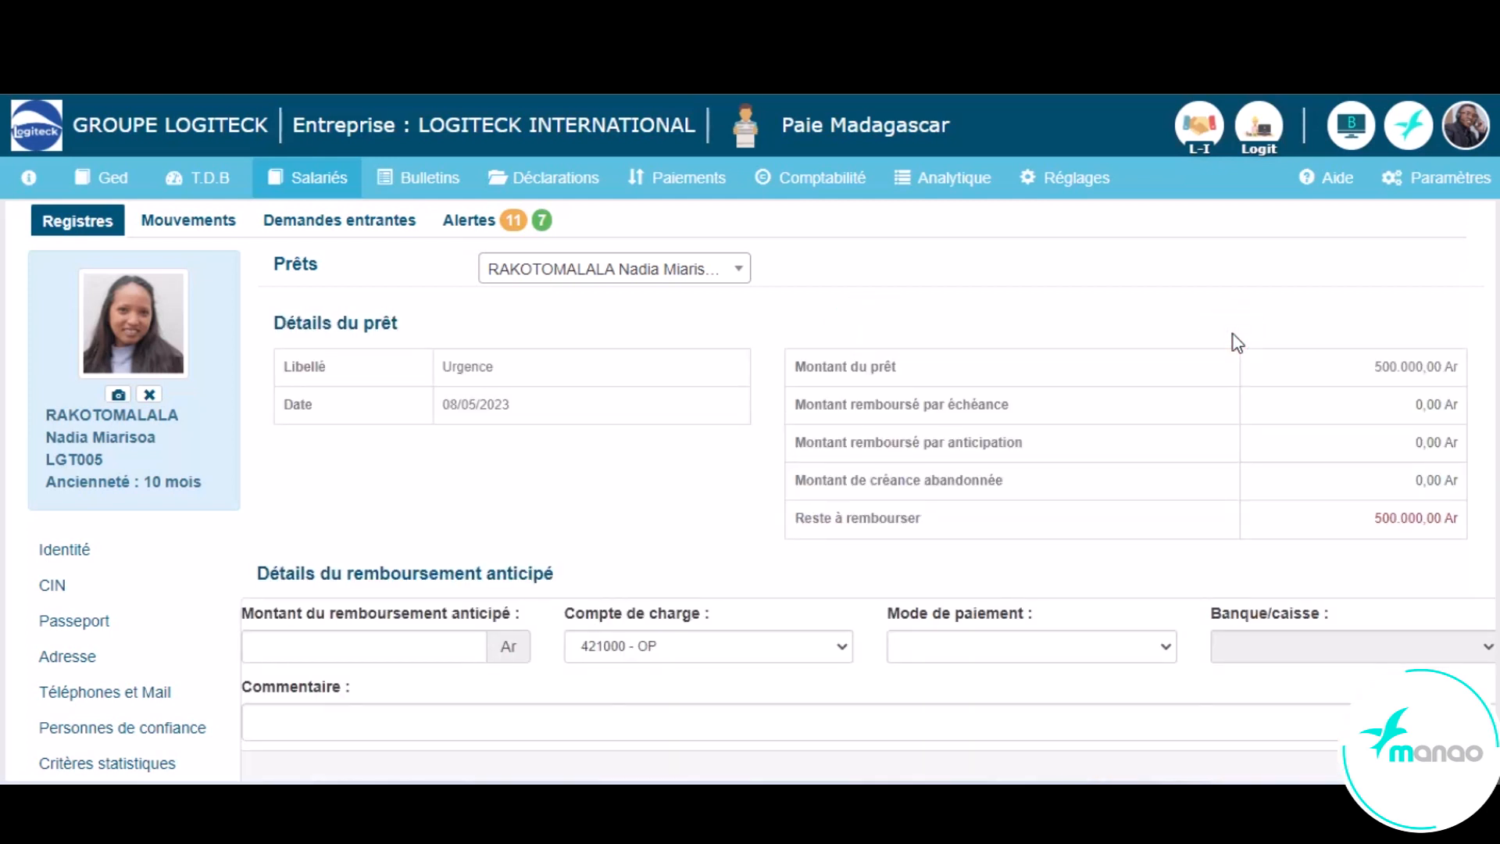
left_click(440, 654)
left_click(646, 645)
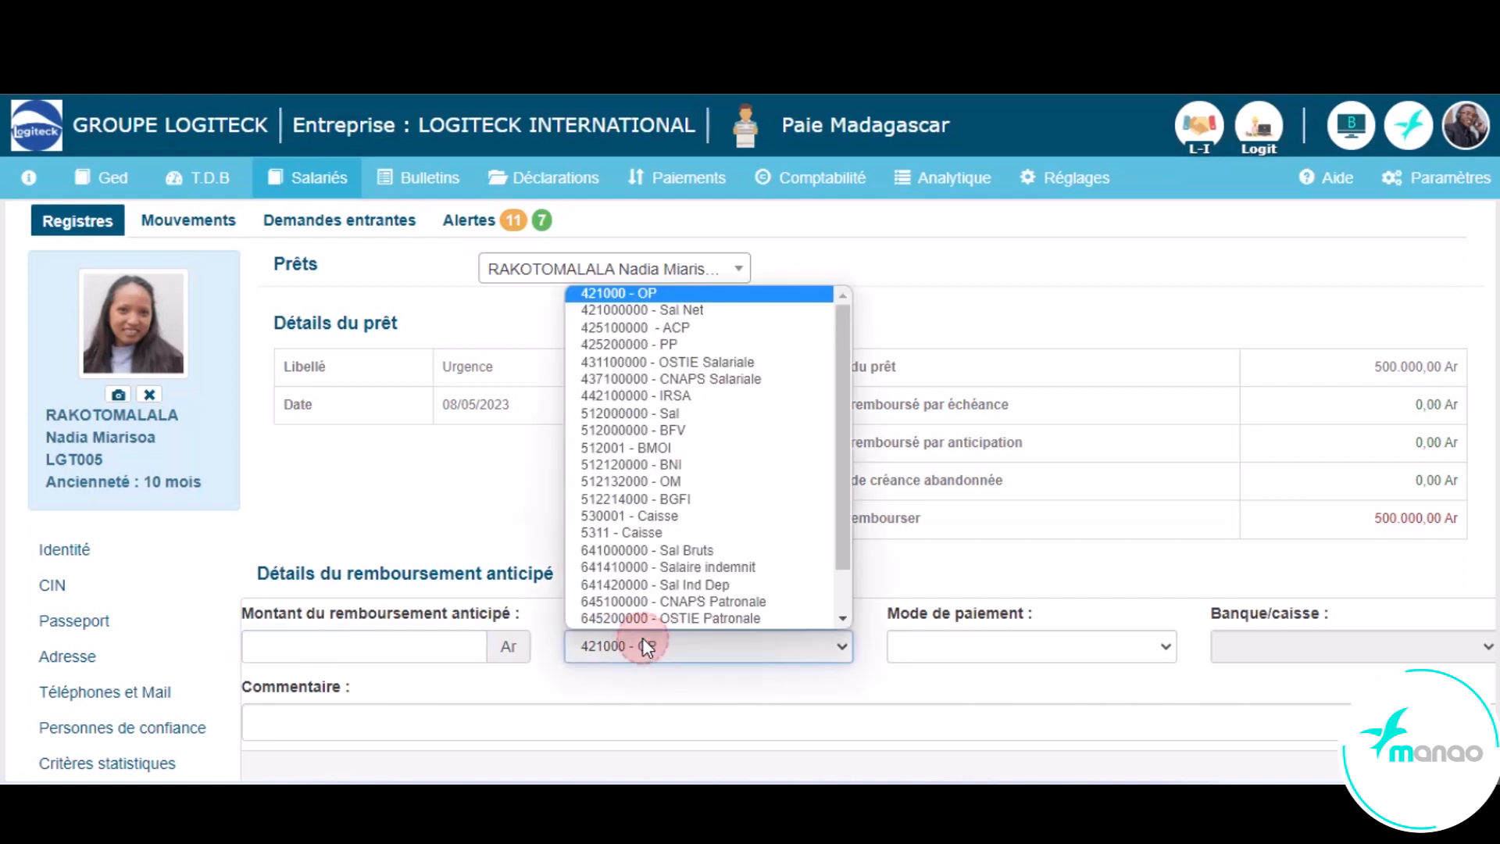
left_click(925, 645)
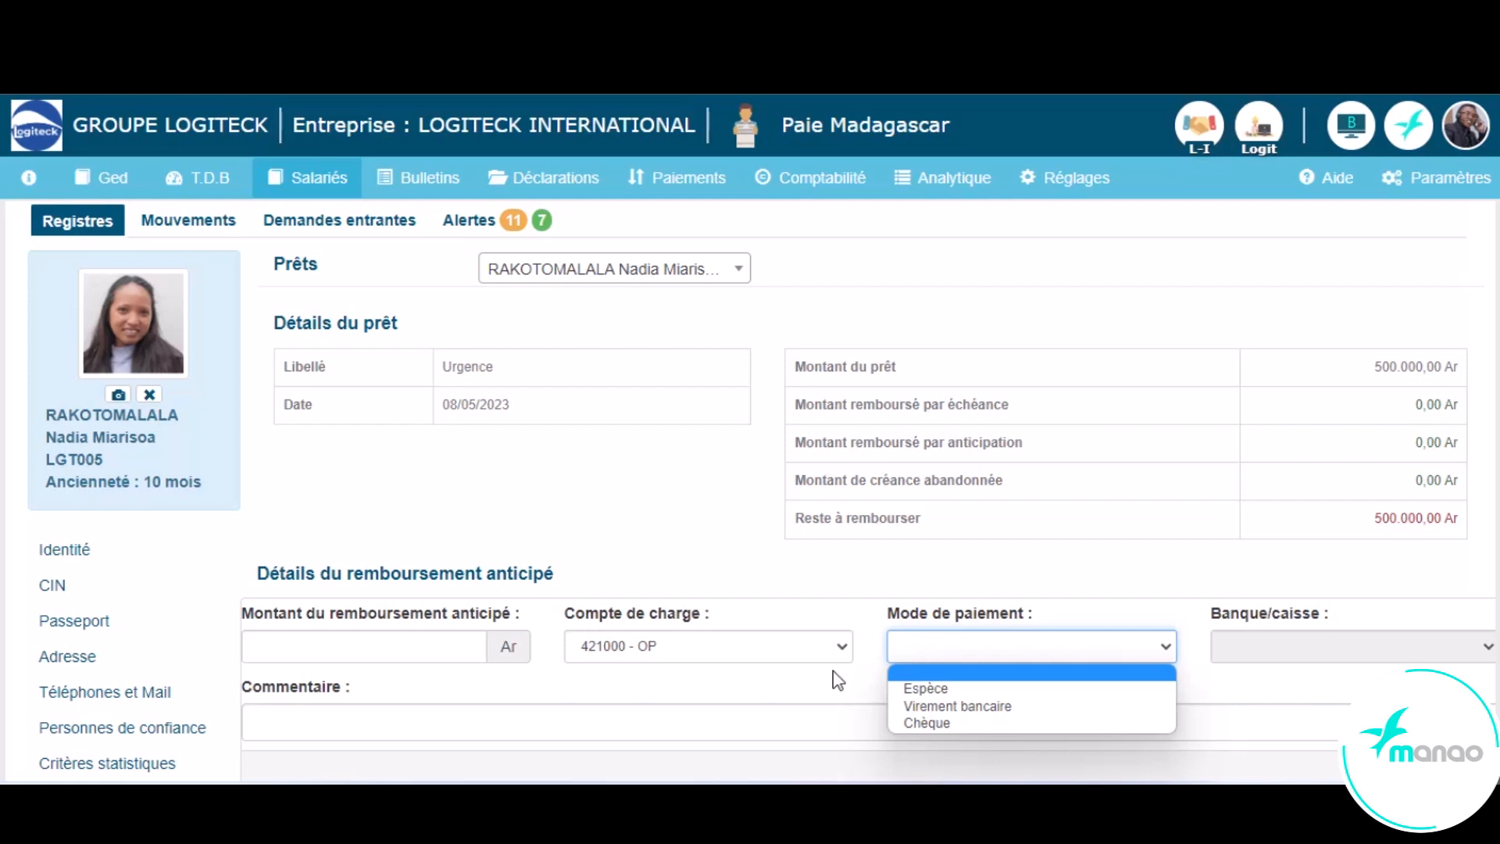
left_click(456, 733)
left_click(416, 644)
type("200000")
- Book the early repayment to account 421000000 - Sal Net, paid by Espèce, with the comment "Remboursement anticipé", and submit it
left_click(613, 647)
left_click(617, 331)
left_click(990, 660)
left_click(977, 686)
left_click(313, 710)
type("Remboursement anticipé")
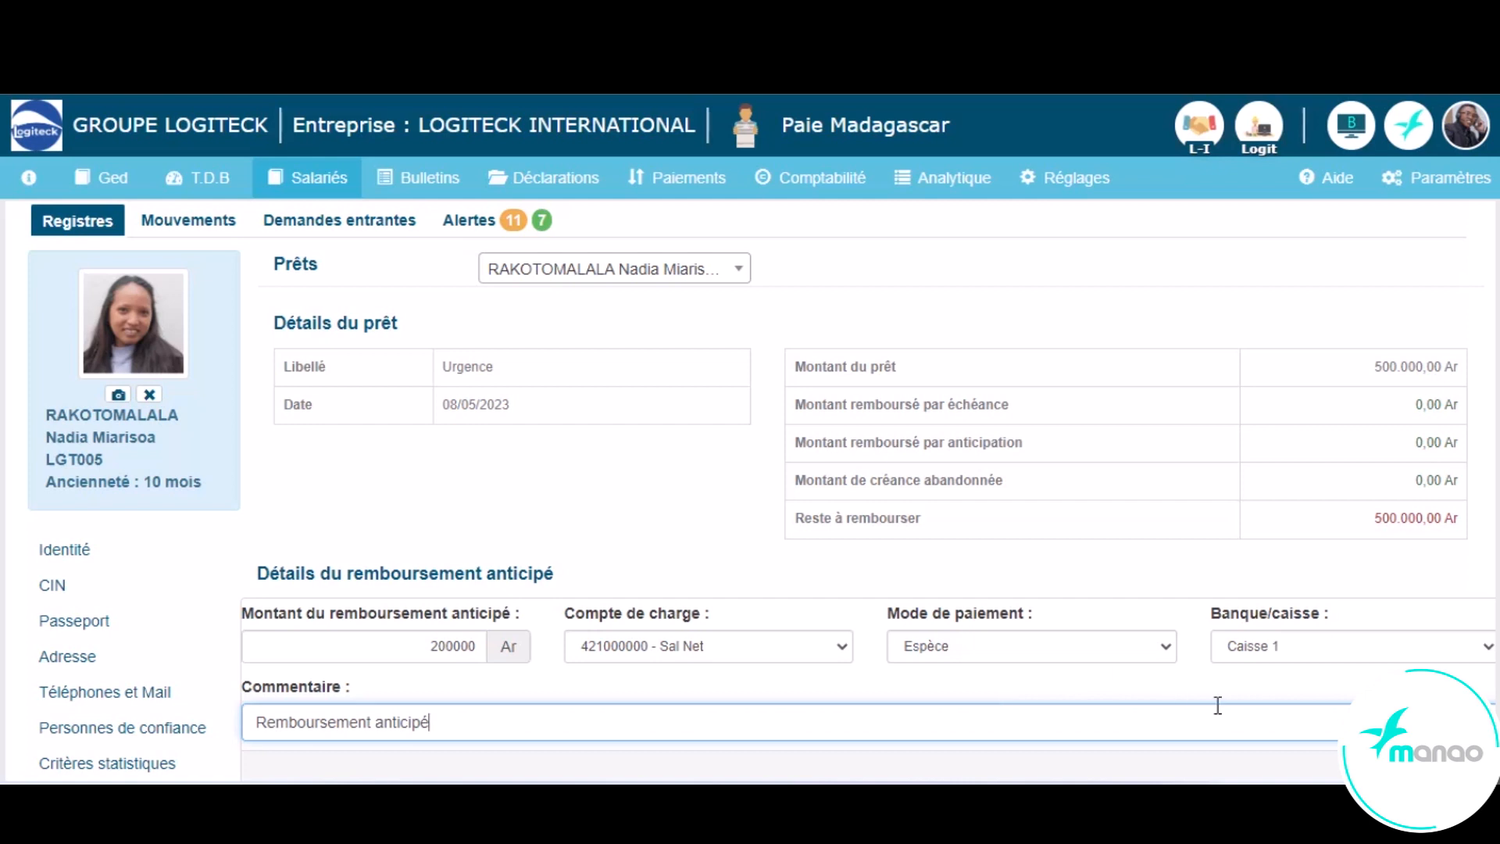
left_click(1436, 770)
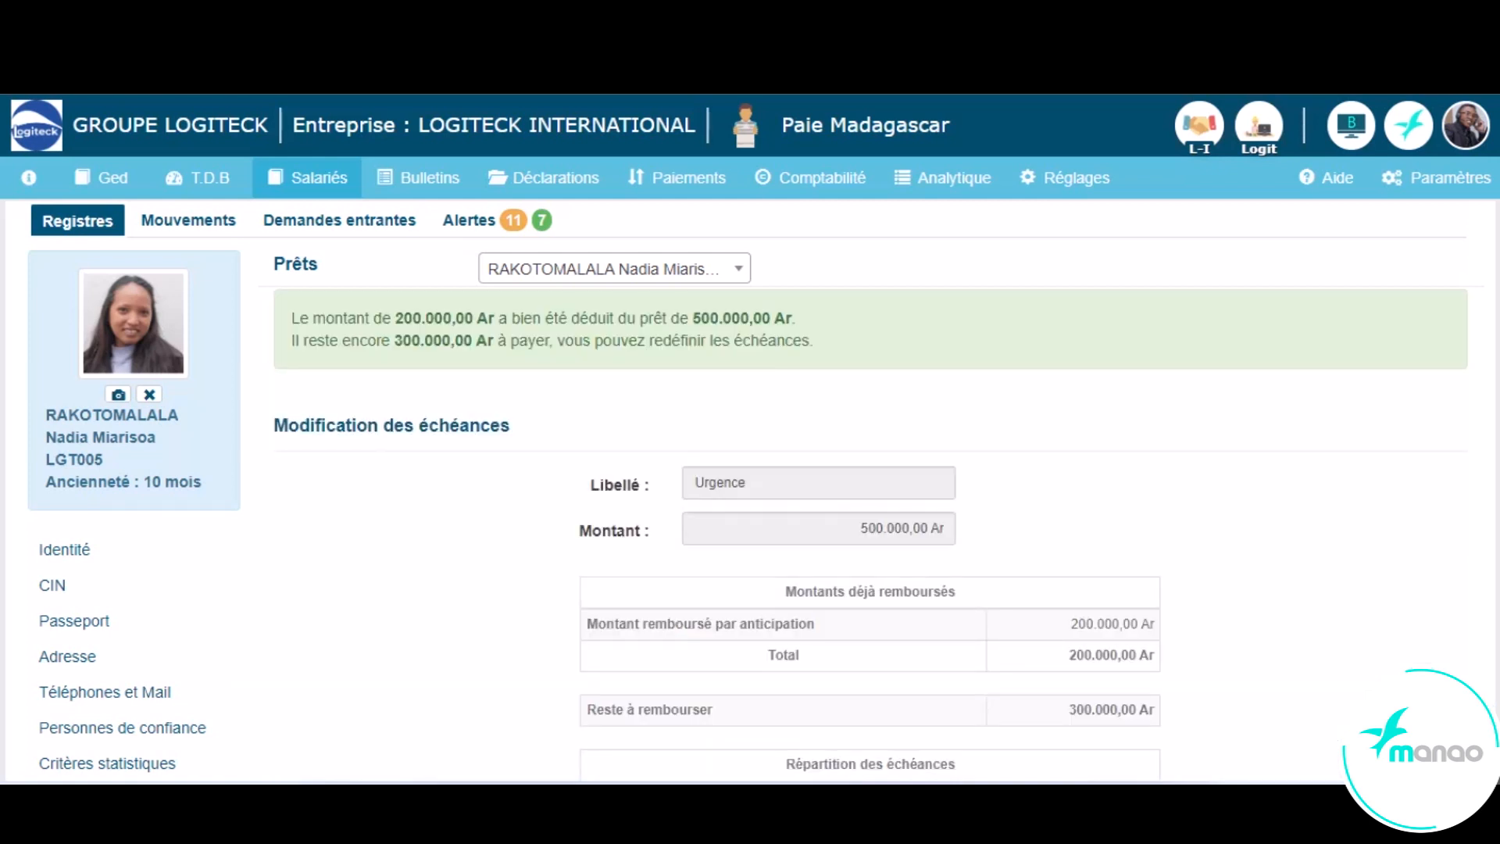
- Review the Urgence loan's original amount, early repayment, remaining balance and instalment breakdown
scroll(750, 438, "down", 3)
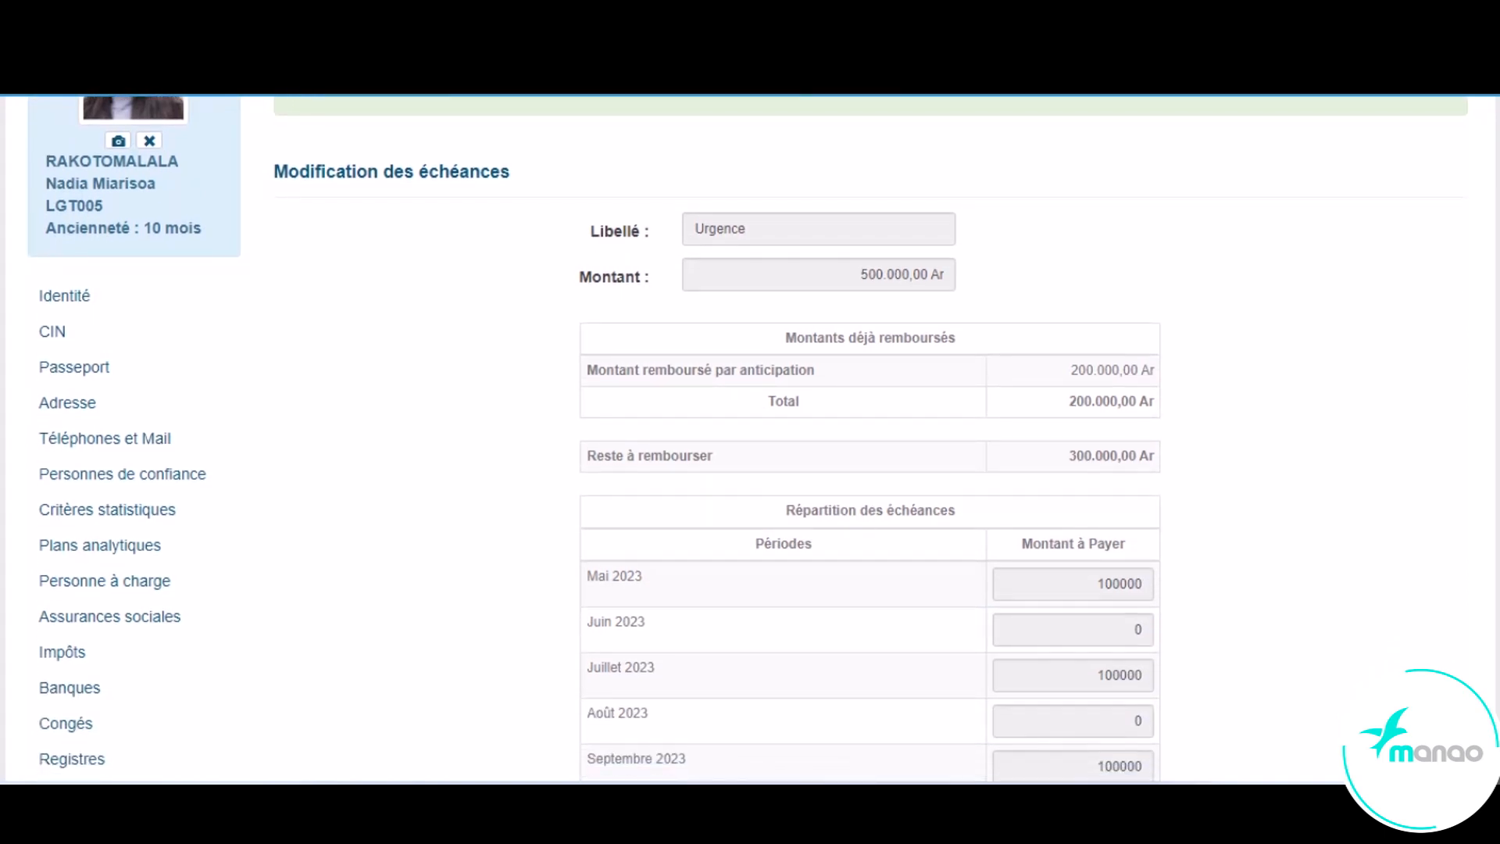
left_click_drag(867, 278, 968, 289)
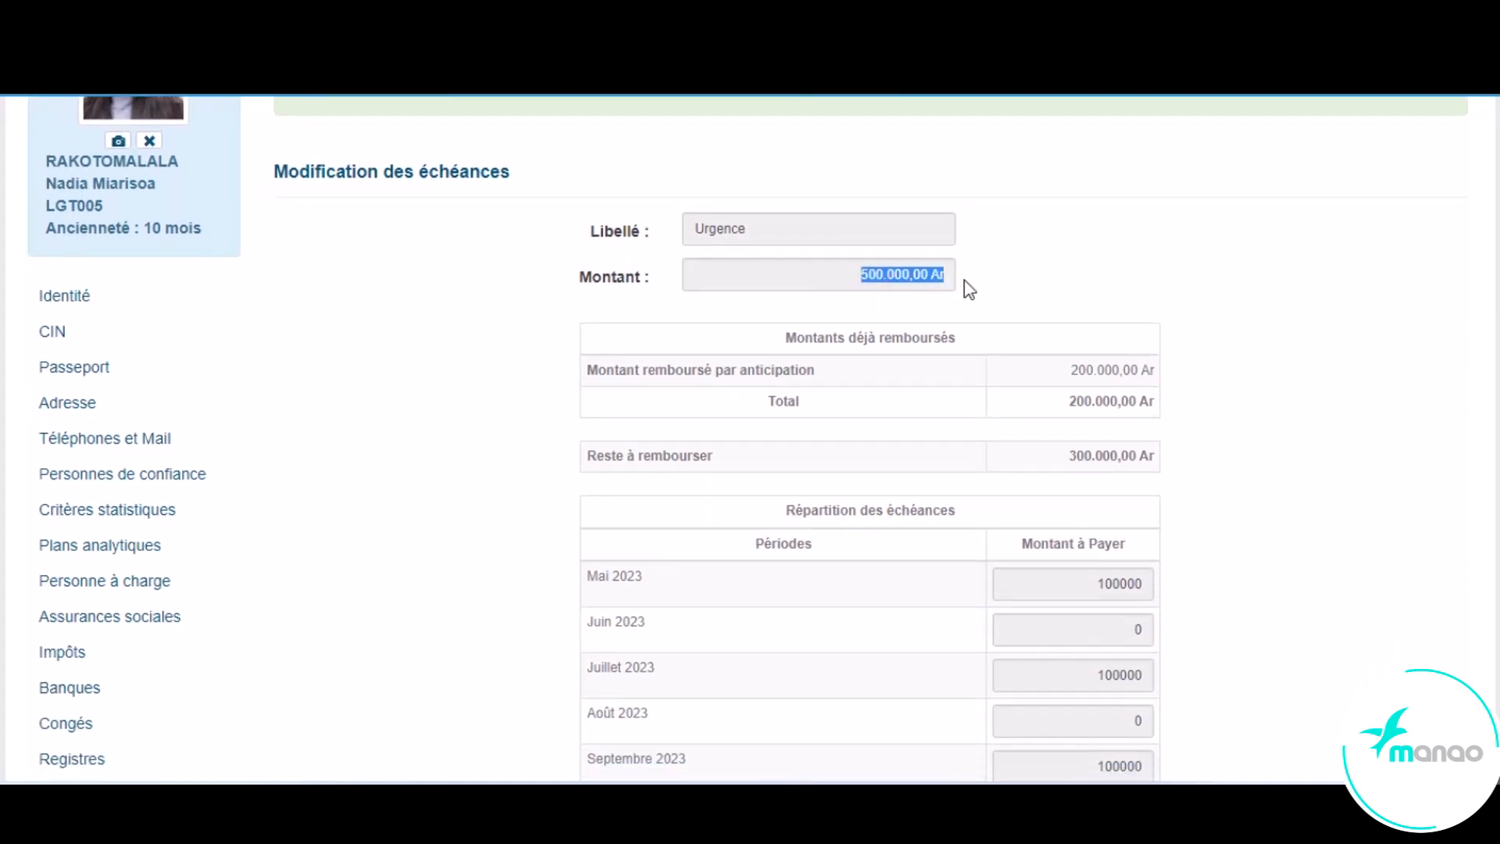
left_click_drag(1070, 372, 1171, 377)
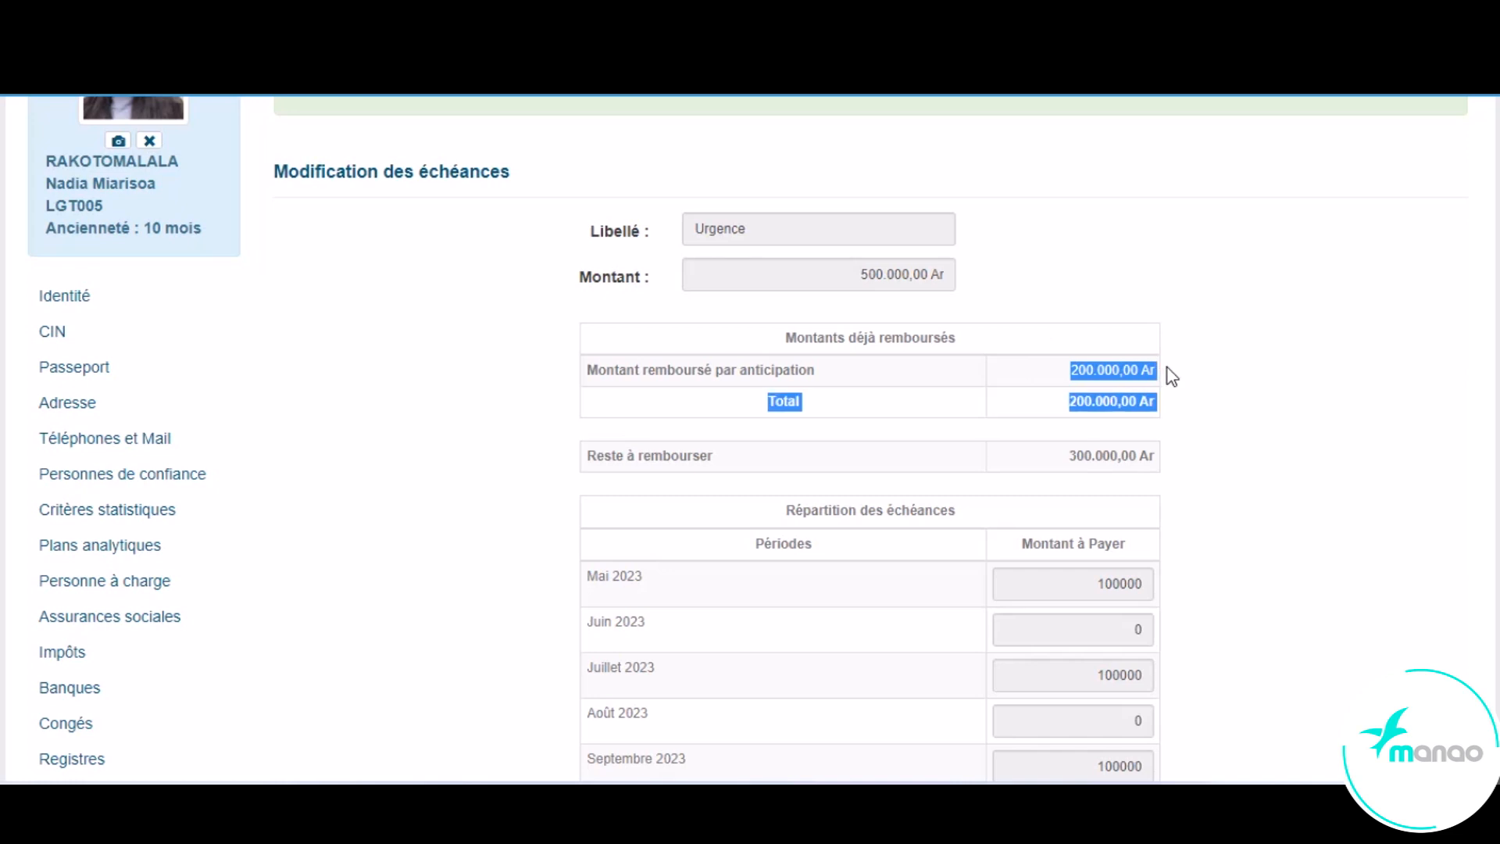
left_click_drag(1070, 456, 1149, 456)
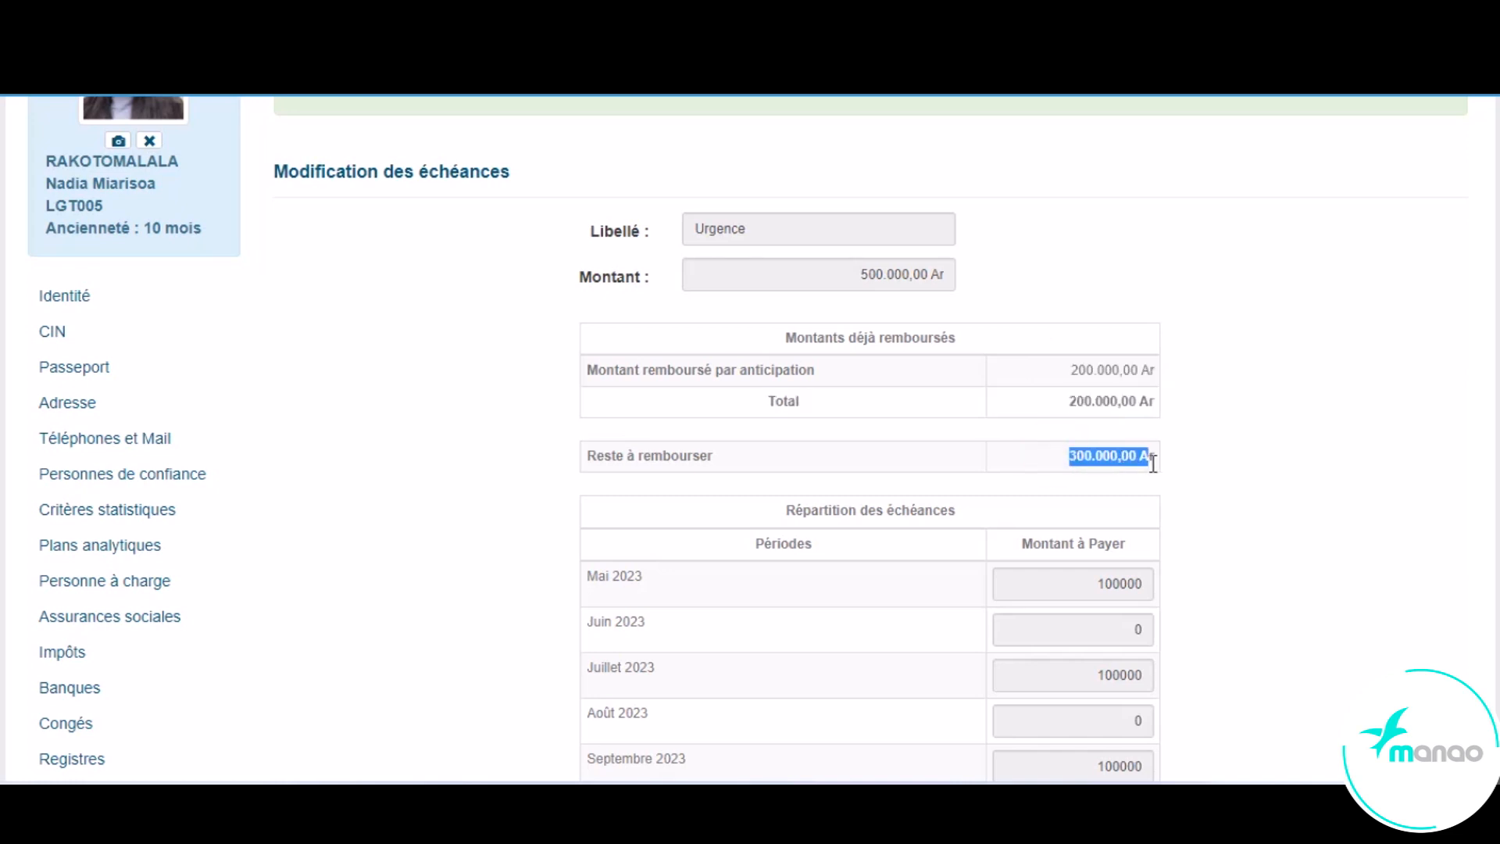
scroll(750, 437, "down", 5)
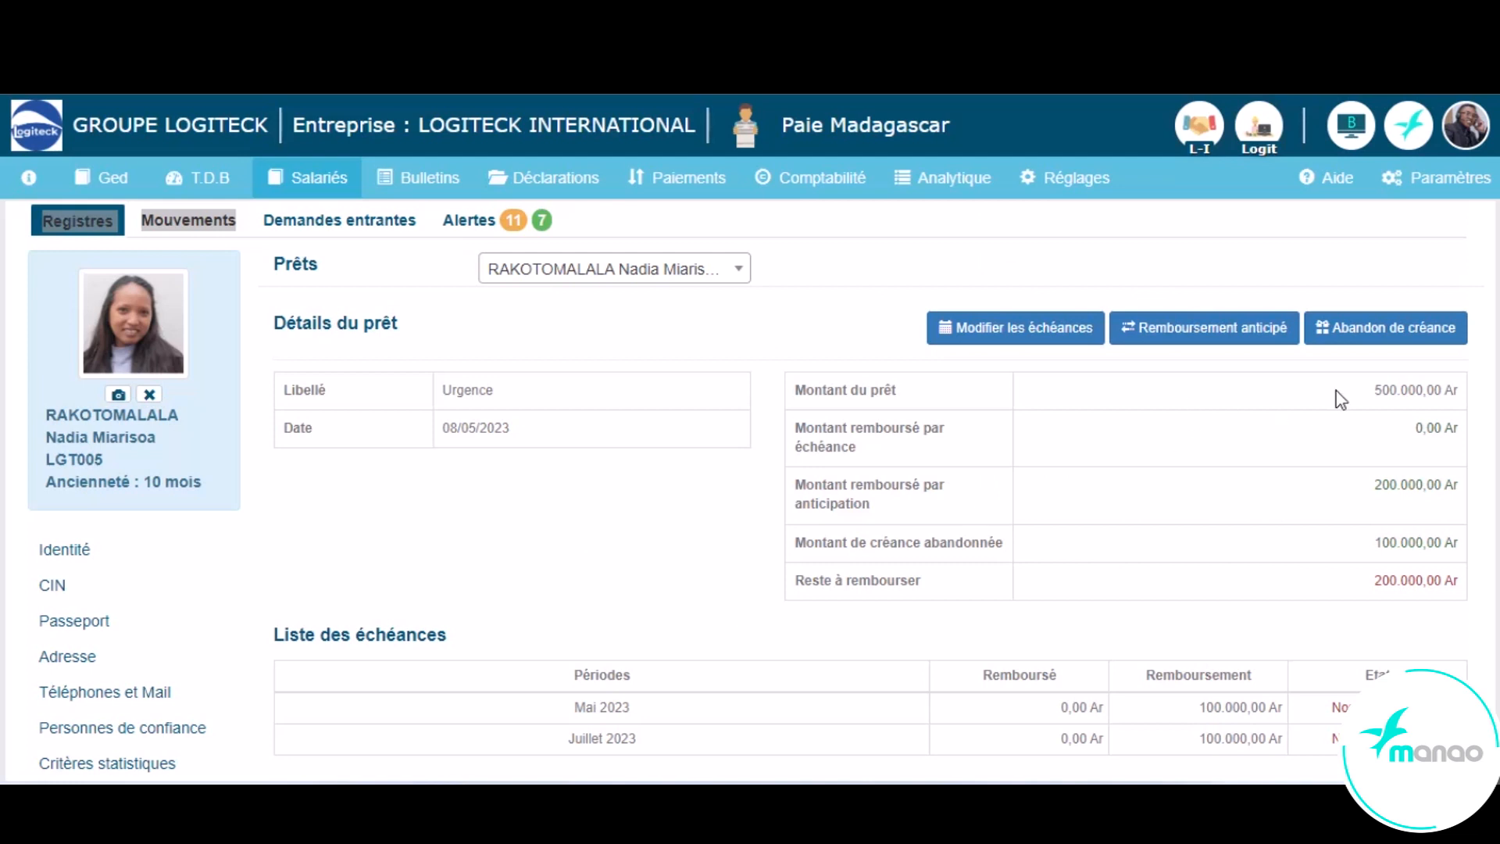
- Start a debt waiver (Abandon de créance) on the Urgence loan and set the amount to waive to 100000 Ar
left_click(1353, 336)
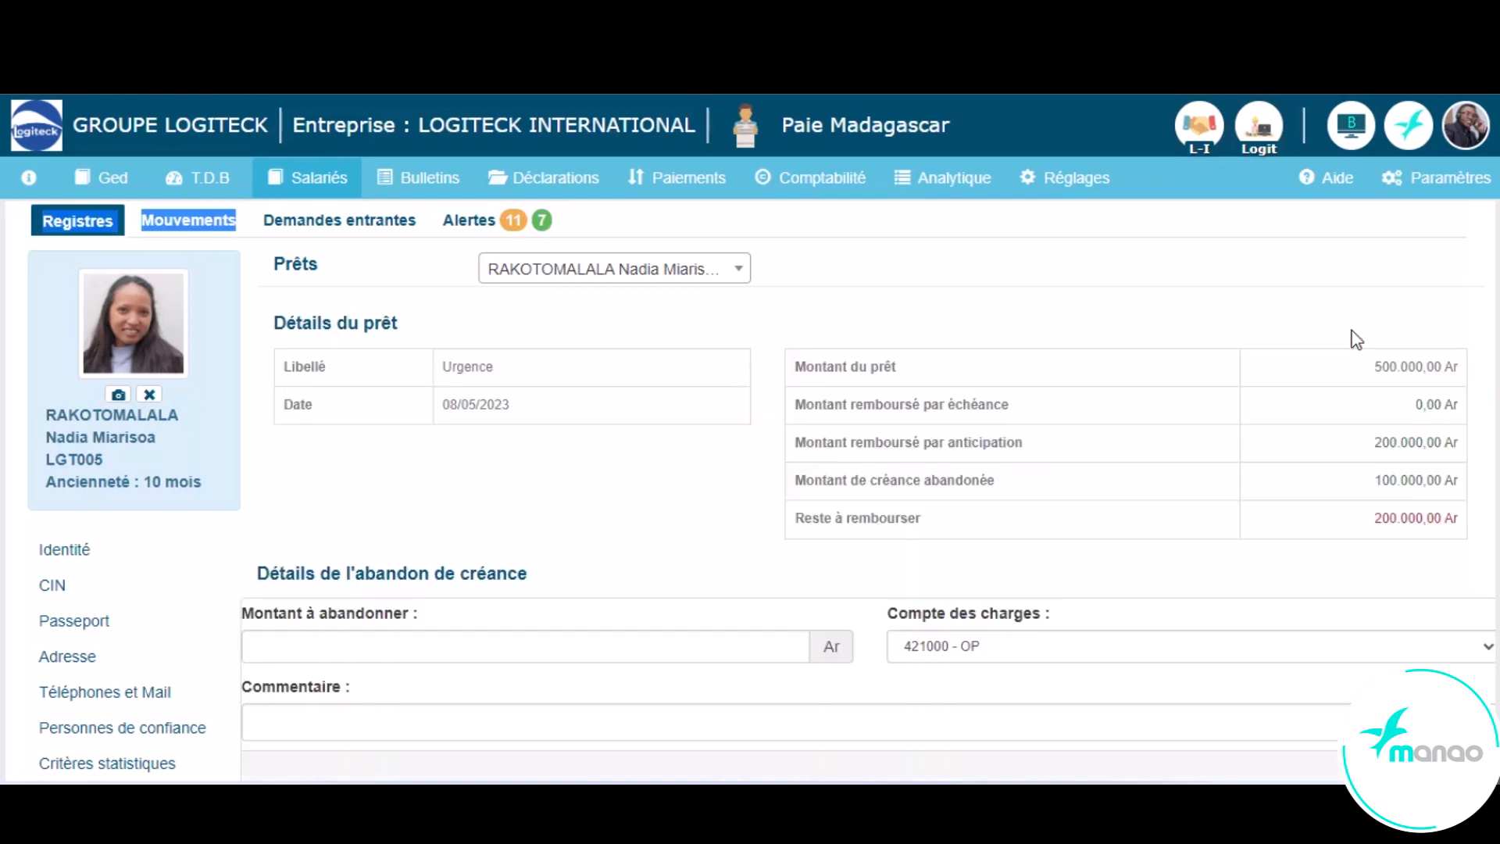
left_click(432, 651)
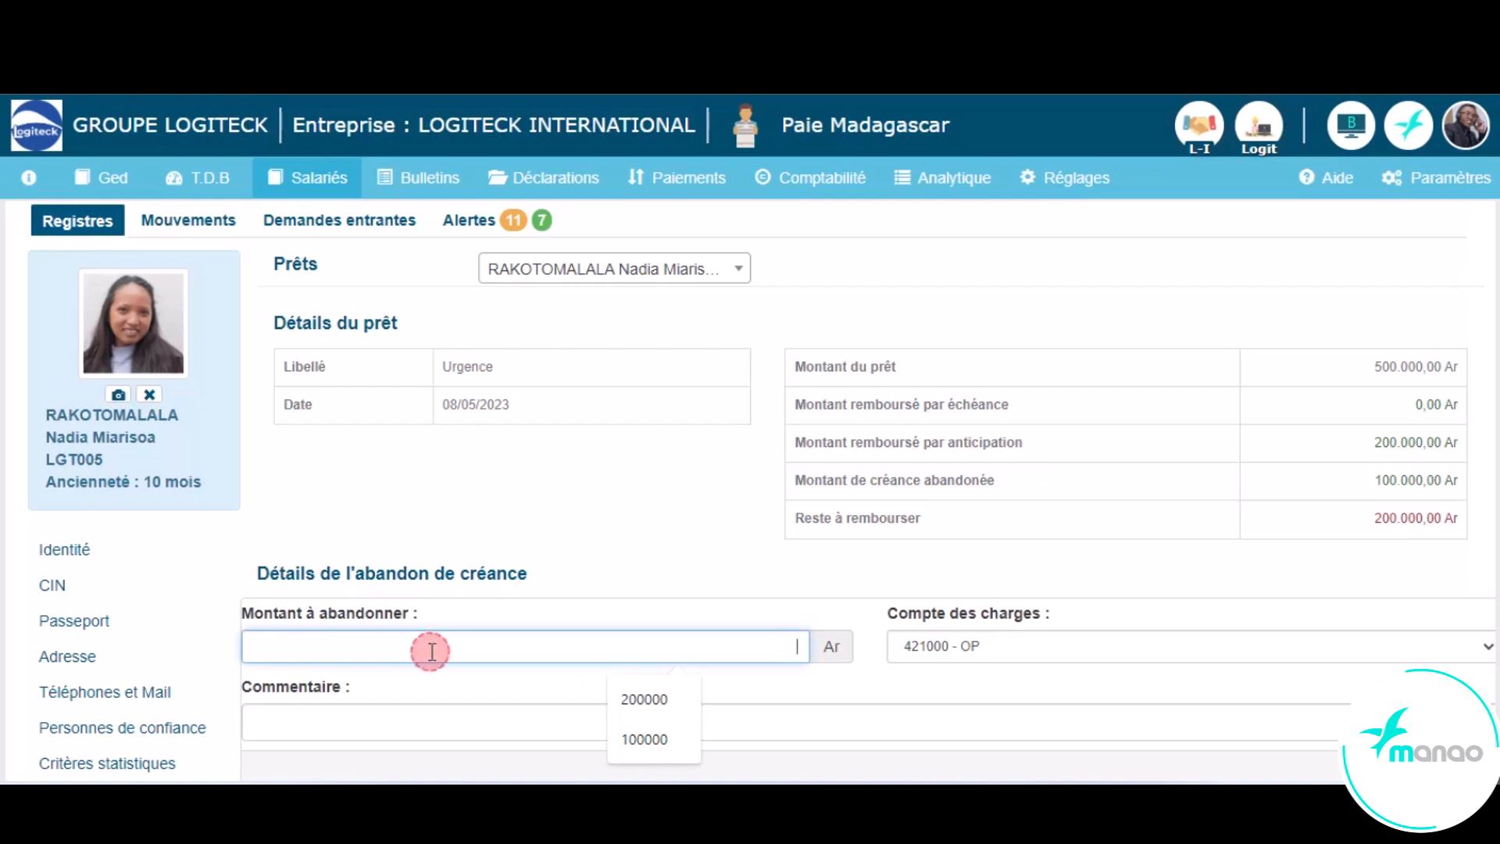
left_click(975, 641)
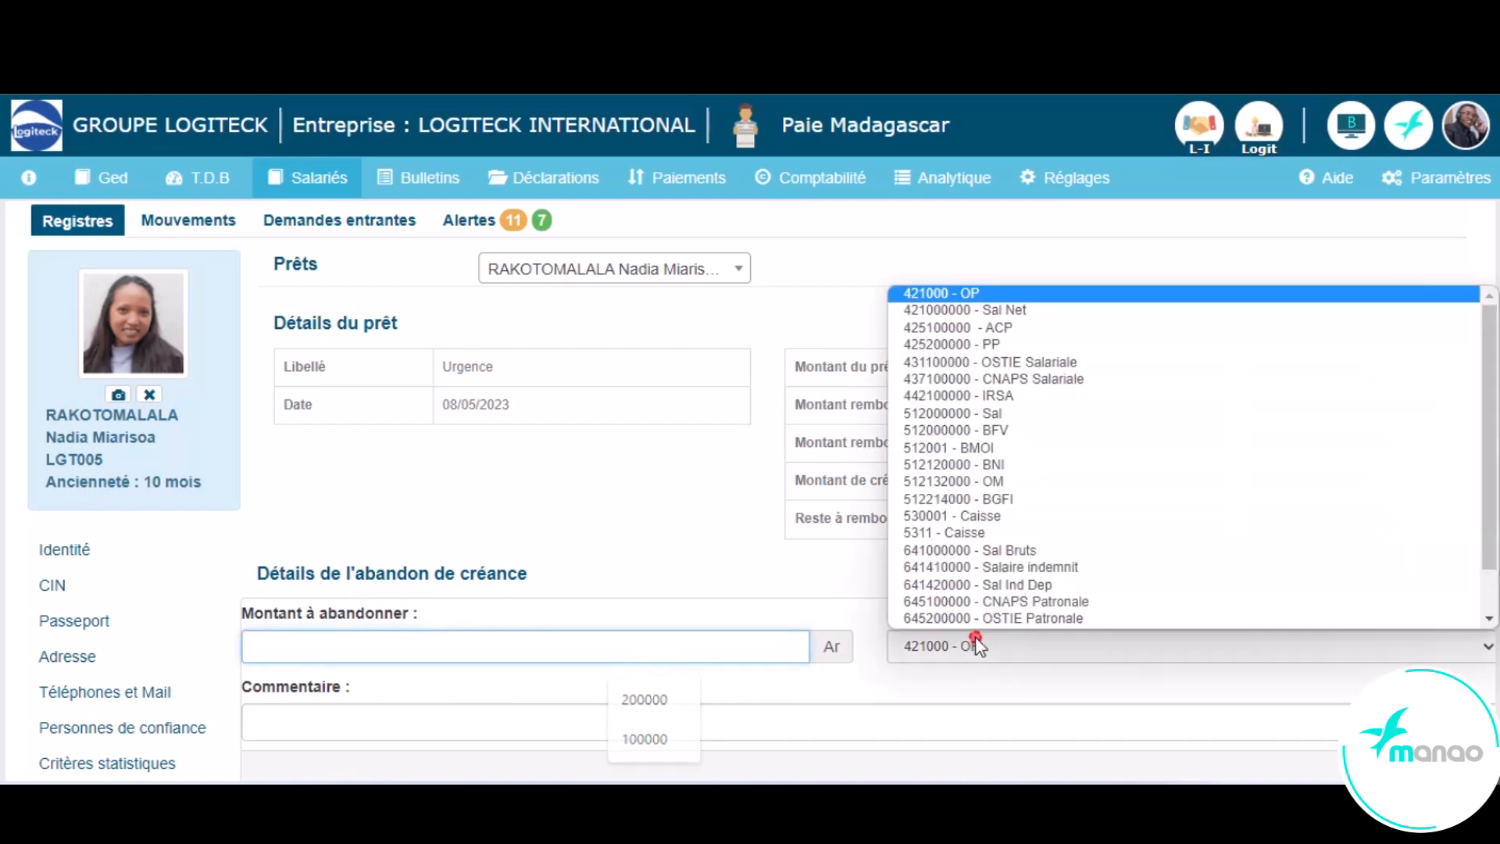
left_click(331, 723)
left_click(353, 642)
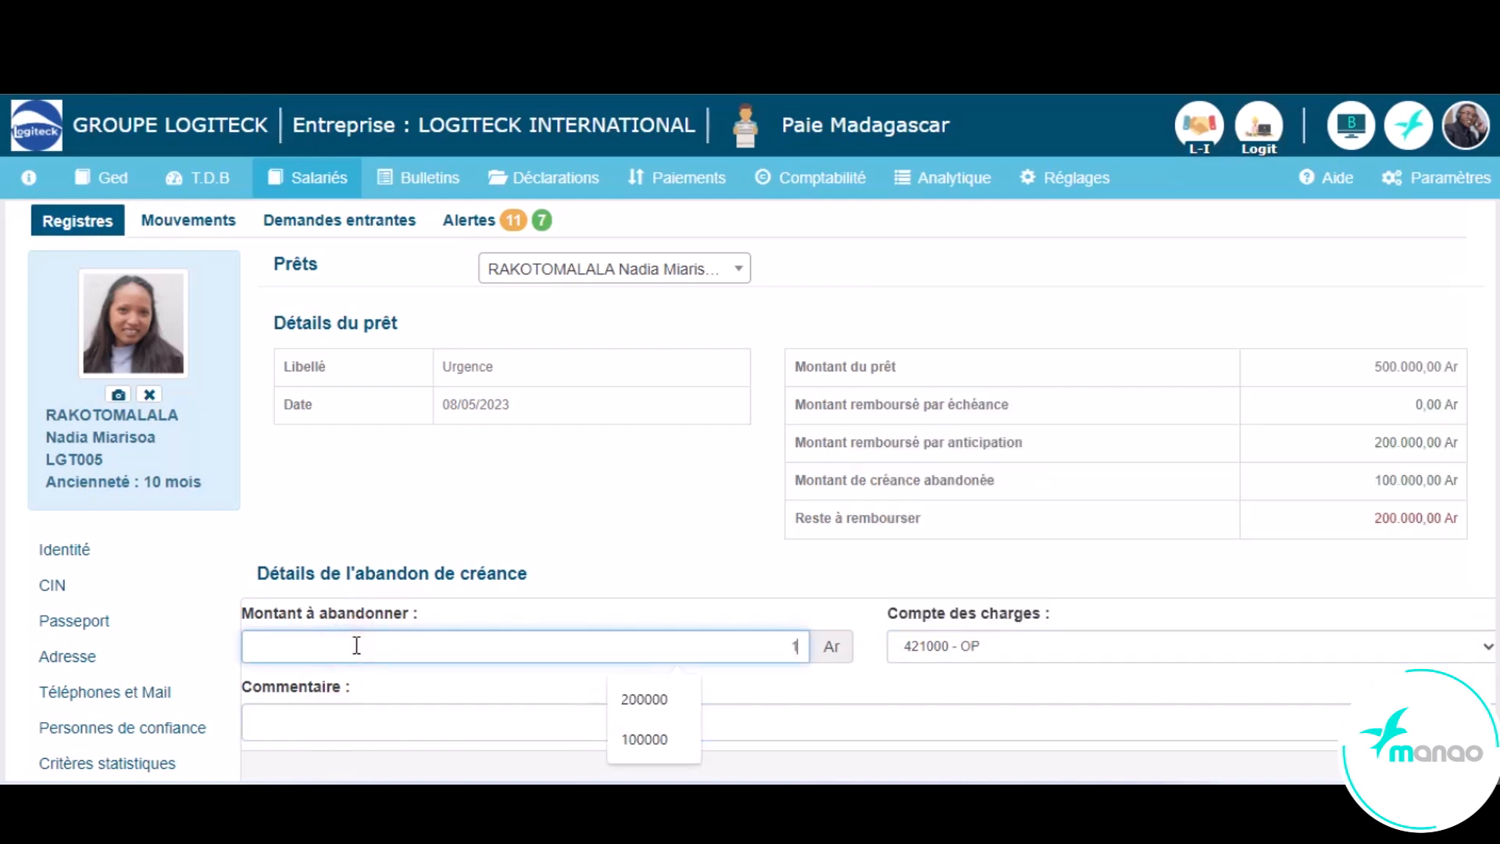
type("100000")
- Add the comment "abandon de créance", set the expense account to 421000000 - Sal Net, and submit the waiver
left_click(347, 726)
type("abandon de")
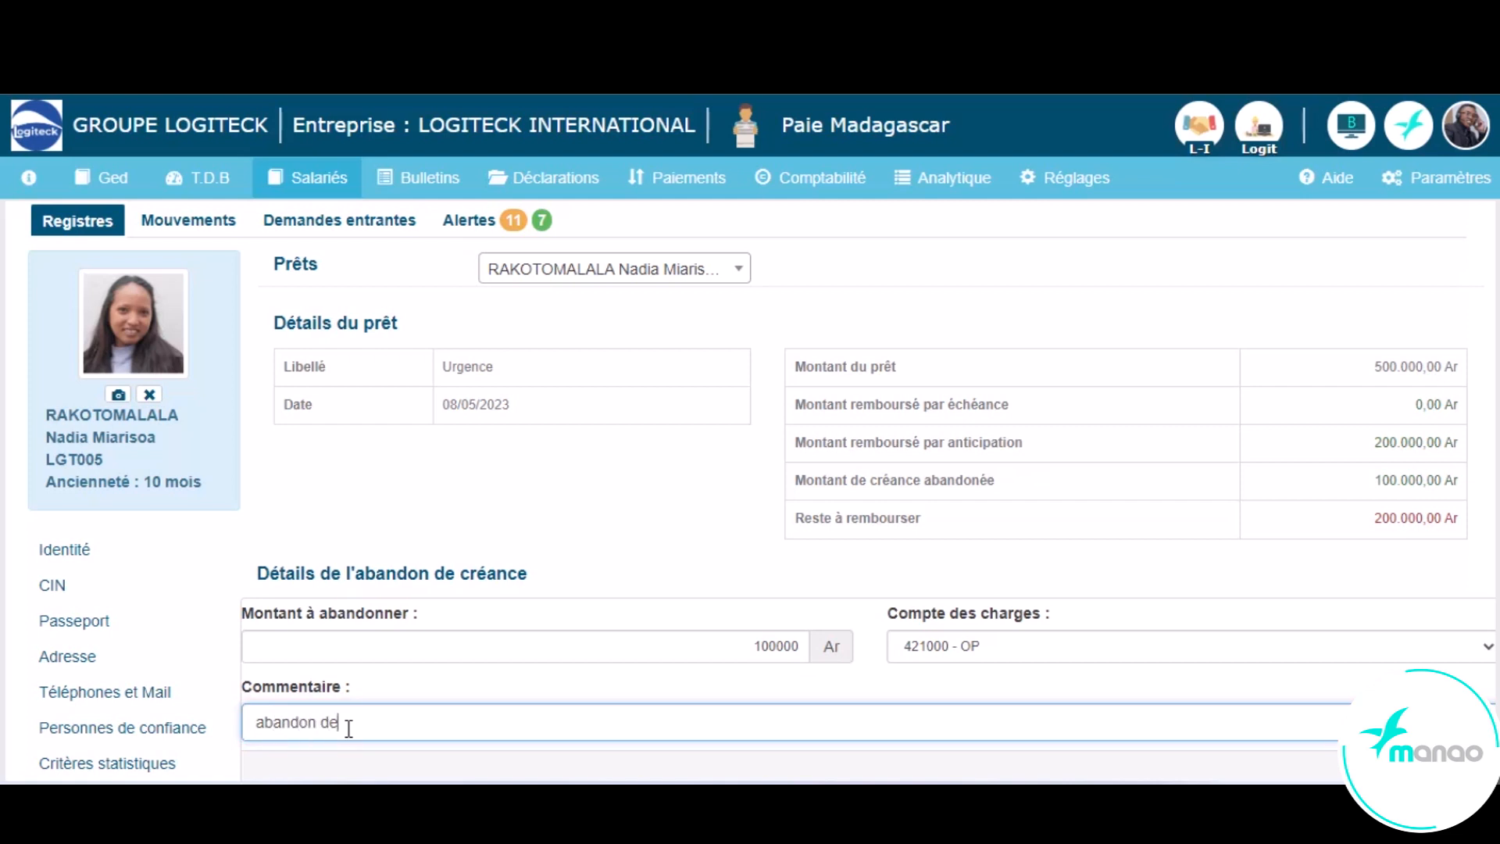
type(" créance")
left_click(1007, 645)
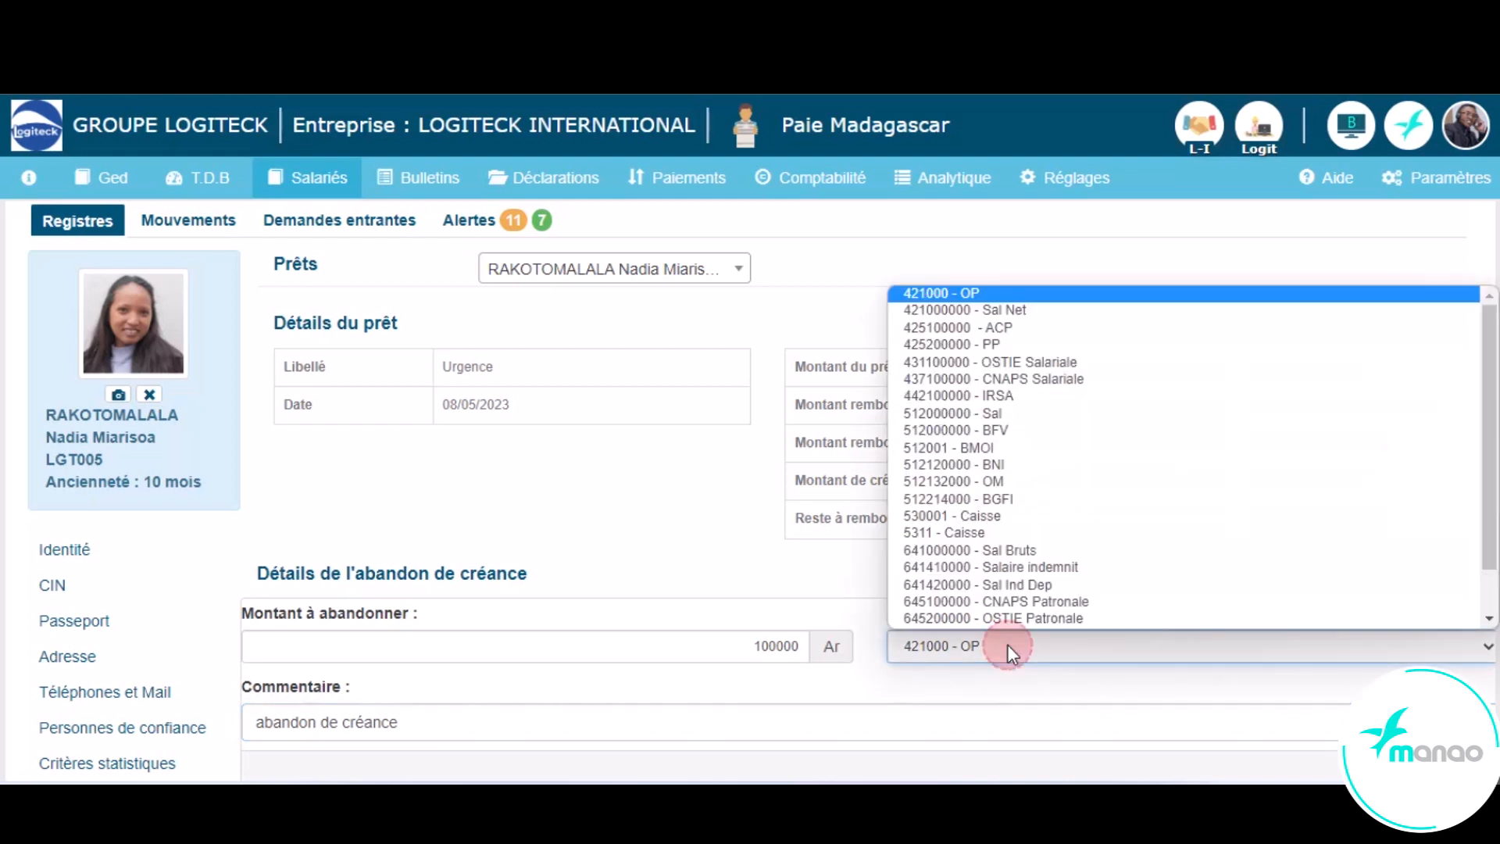
left_click(1009, 303)
left_click(1424, 764)
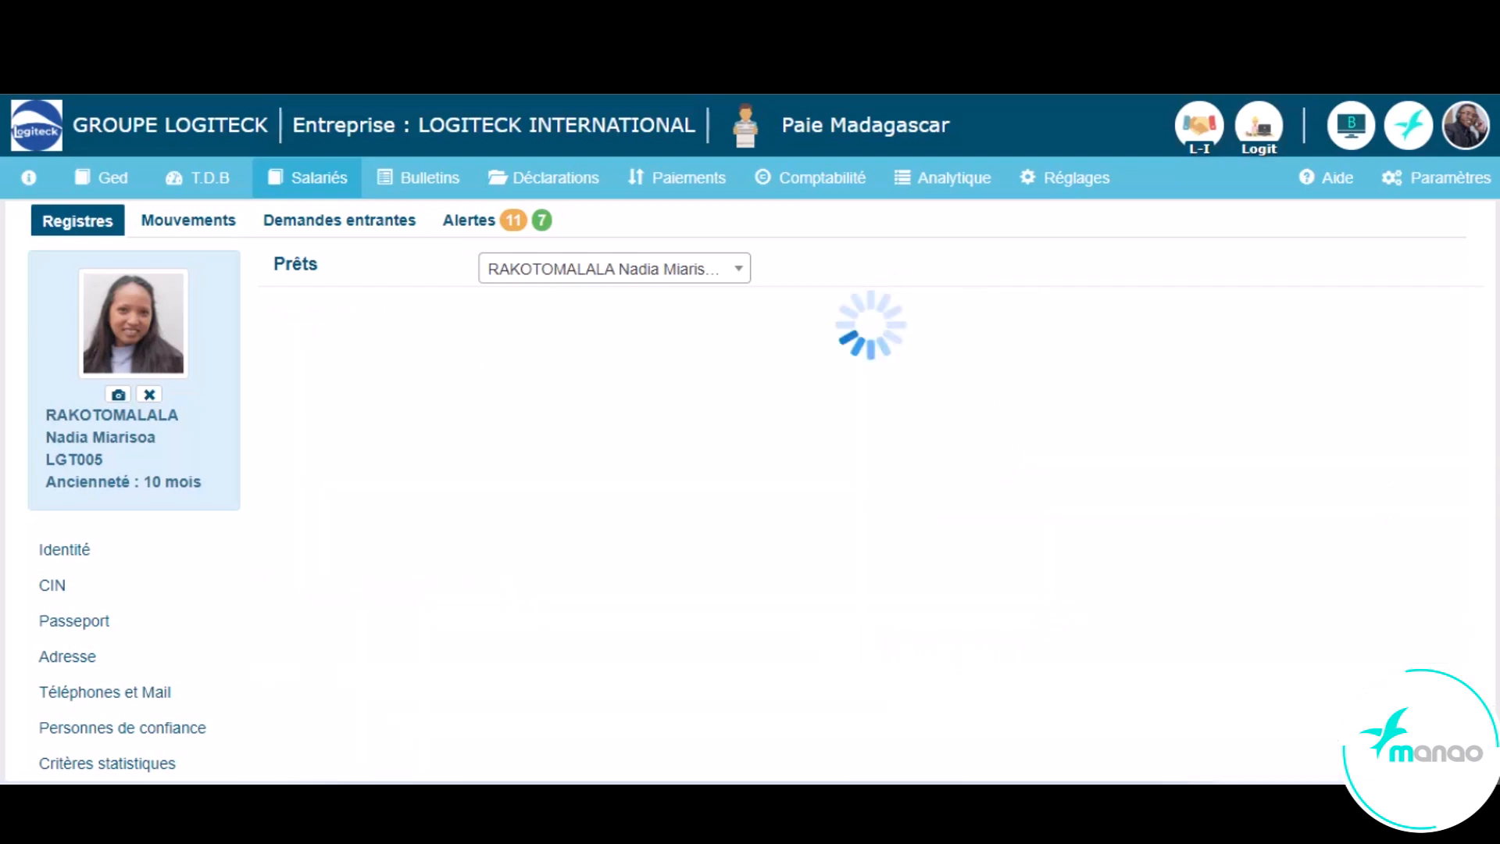
- Examine the Urgence loan's repaid and waived amounts, remaining balance and instalment breakdown after the waiver
scroll(1423, 764, "down", 6)
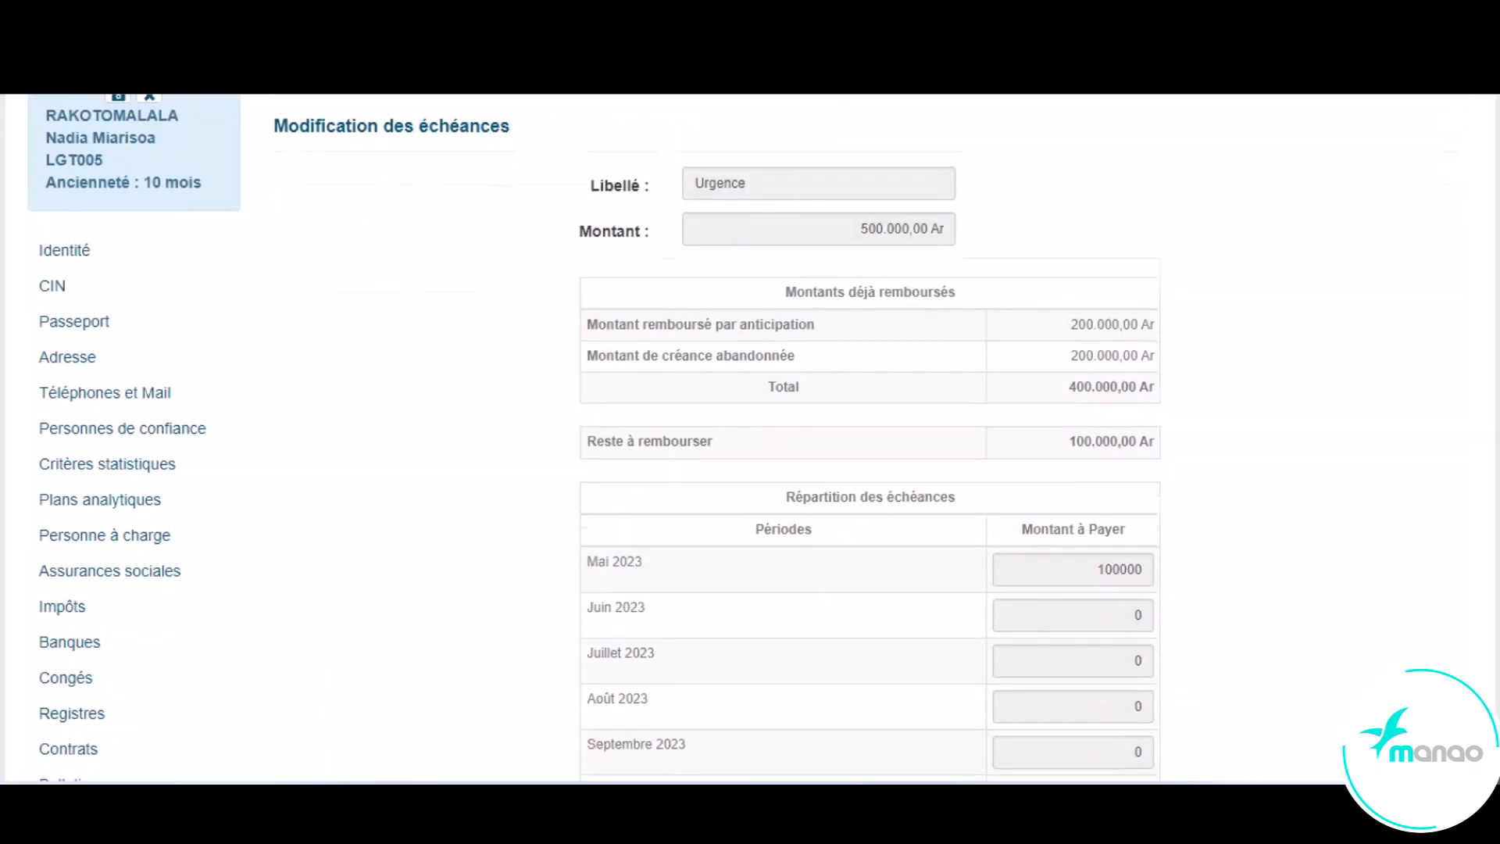
scroll(1424, 764, "down", 3)
scroll(1423, 763, "up", 8)
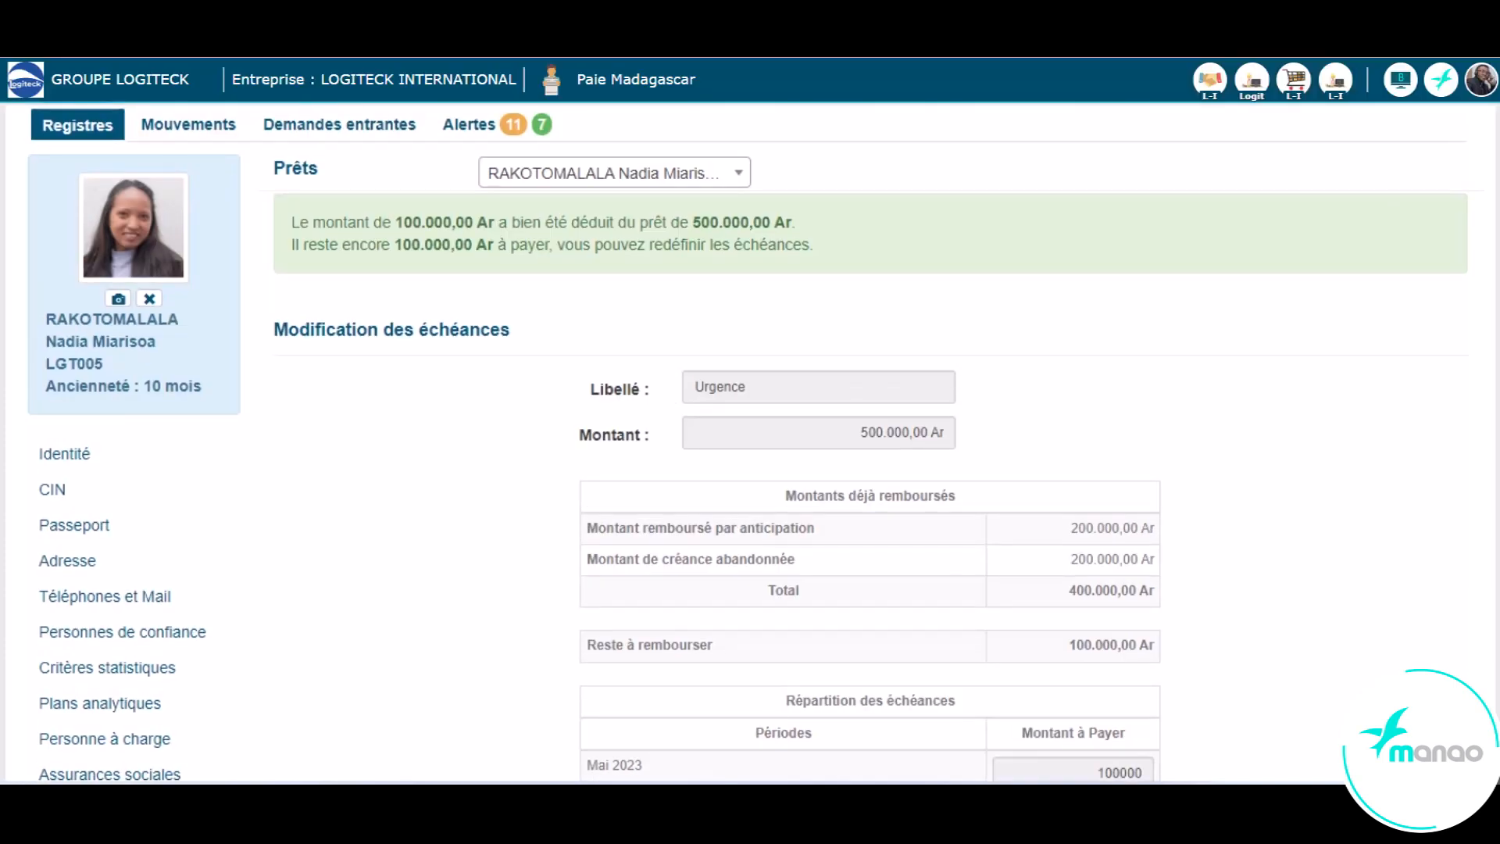